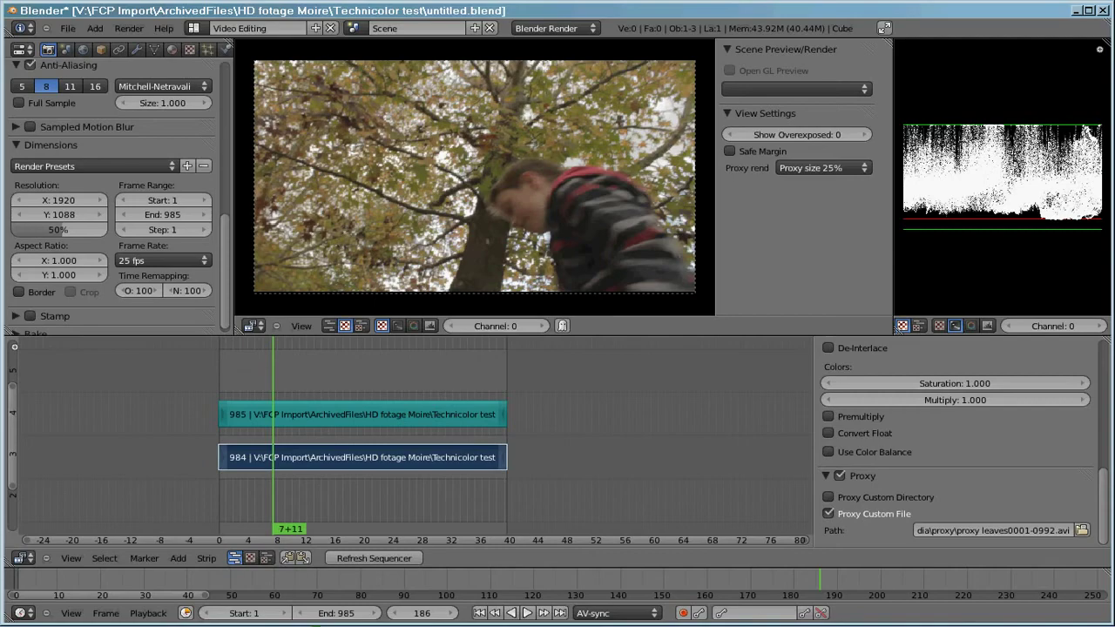
- Open the Help menu to reach the Splash Screen entry
click(163, 27)
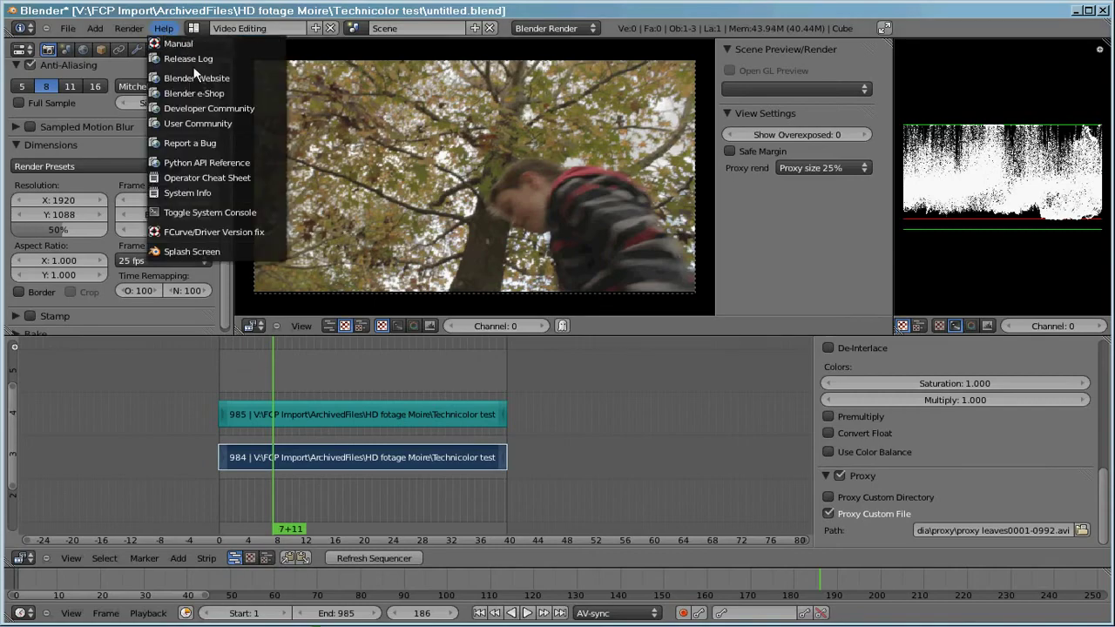
click(163, 28)
- Show the splash screen, then dismiss it to reveal the two Technicolor test strips
click(206, 255)
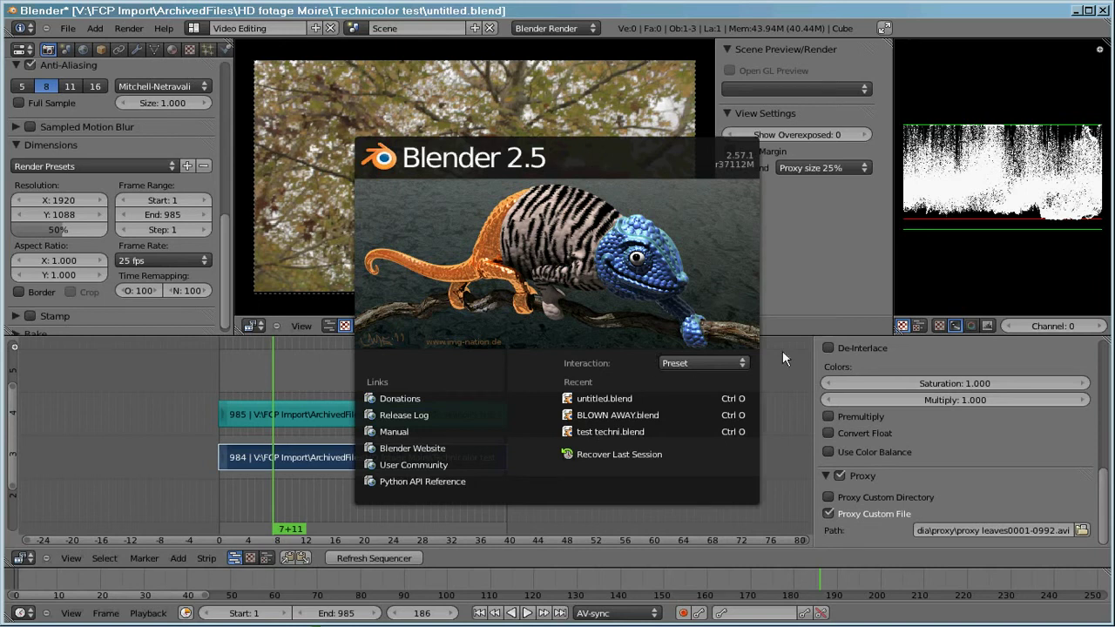
click(425, 453)
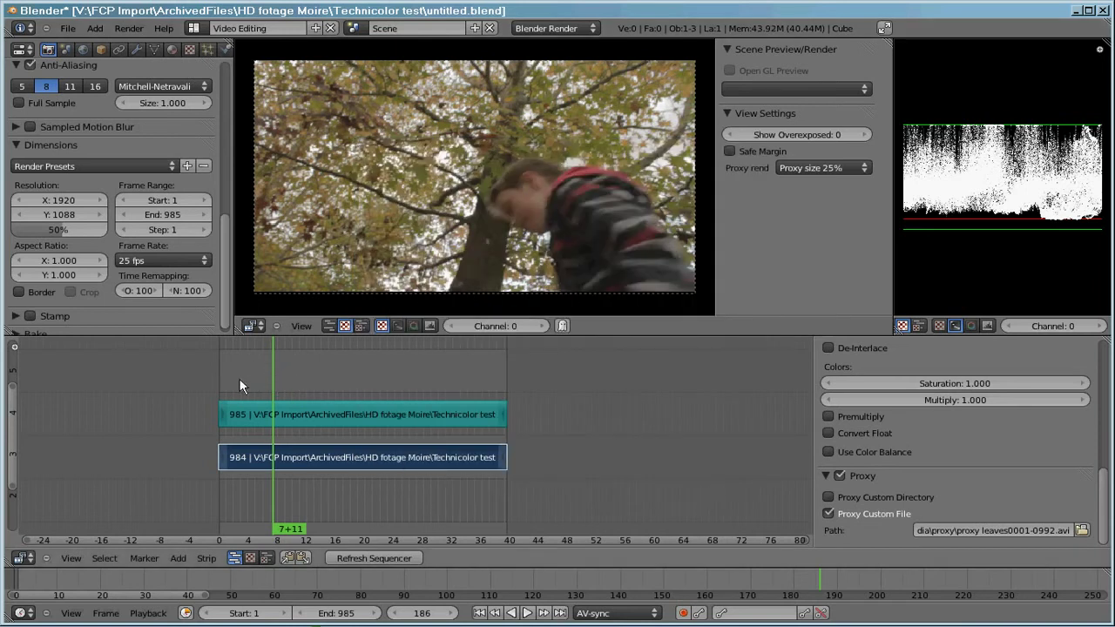
- Look over the Add > Effect Strip types, then move the playhead back to frame 112
click(208, 559)
click(177, 557)
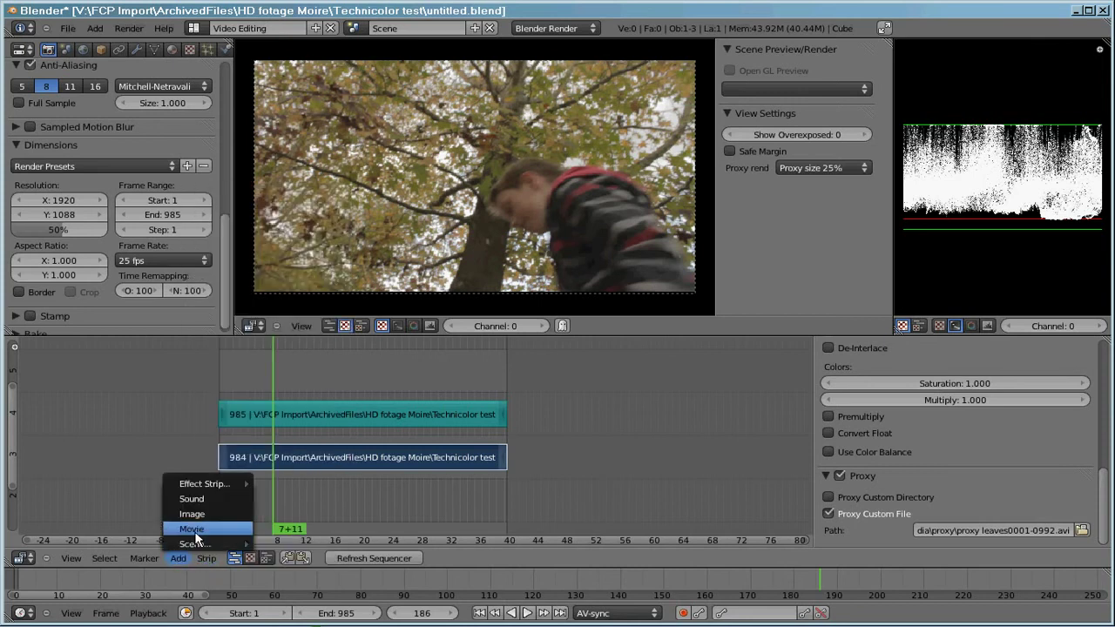
mouse_move(210, 482)
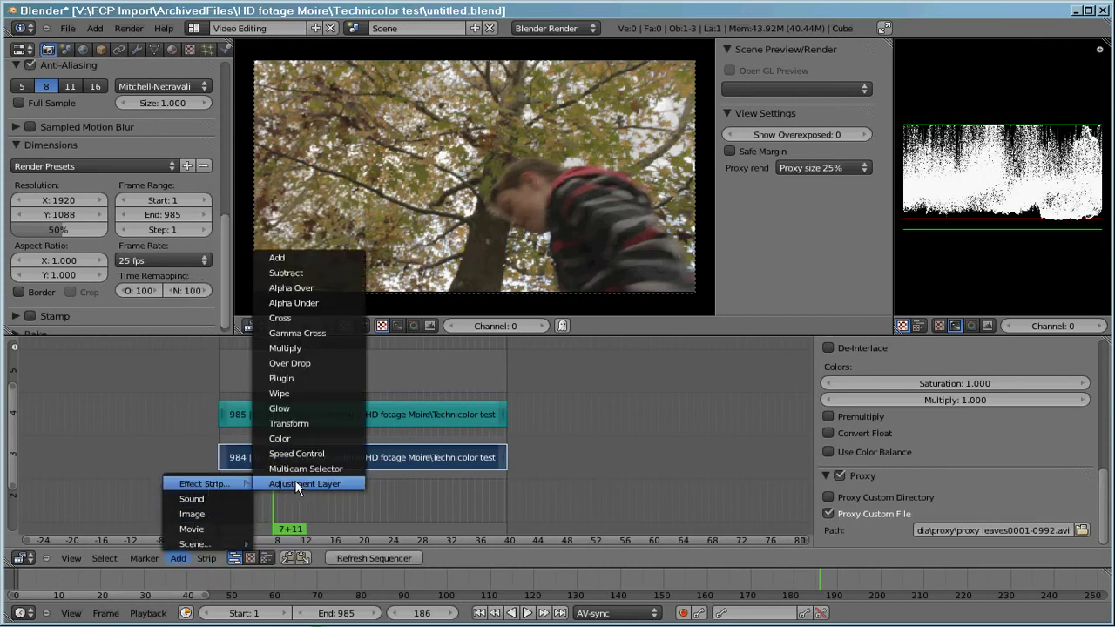
click(241, 370)
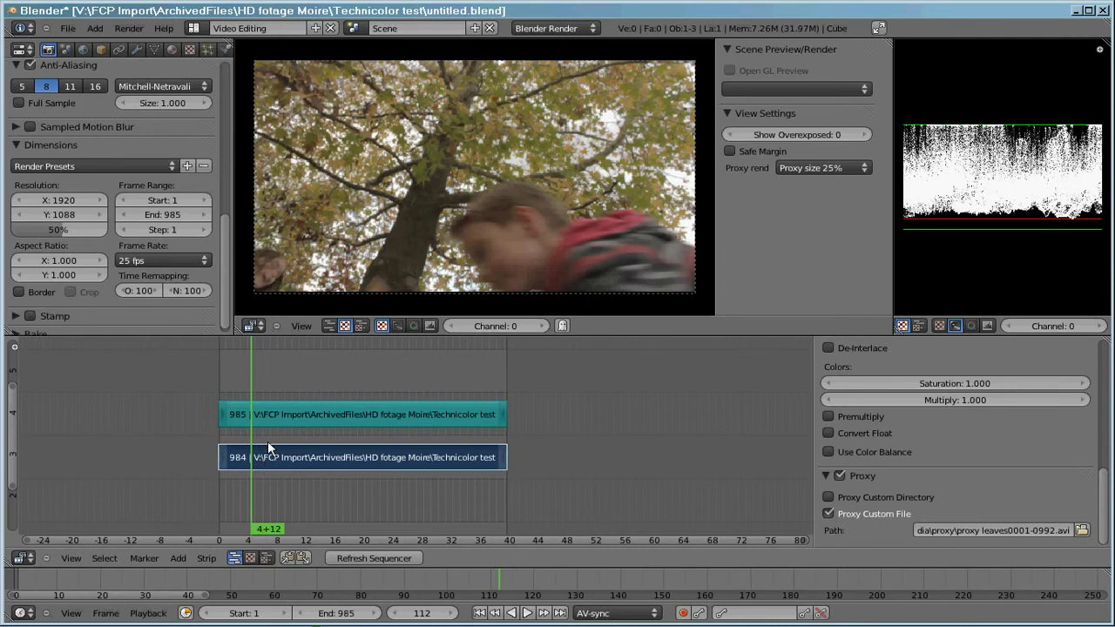
- Play the sequence with Alt+A and stop it at frame 142
key(alt+a)
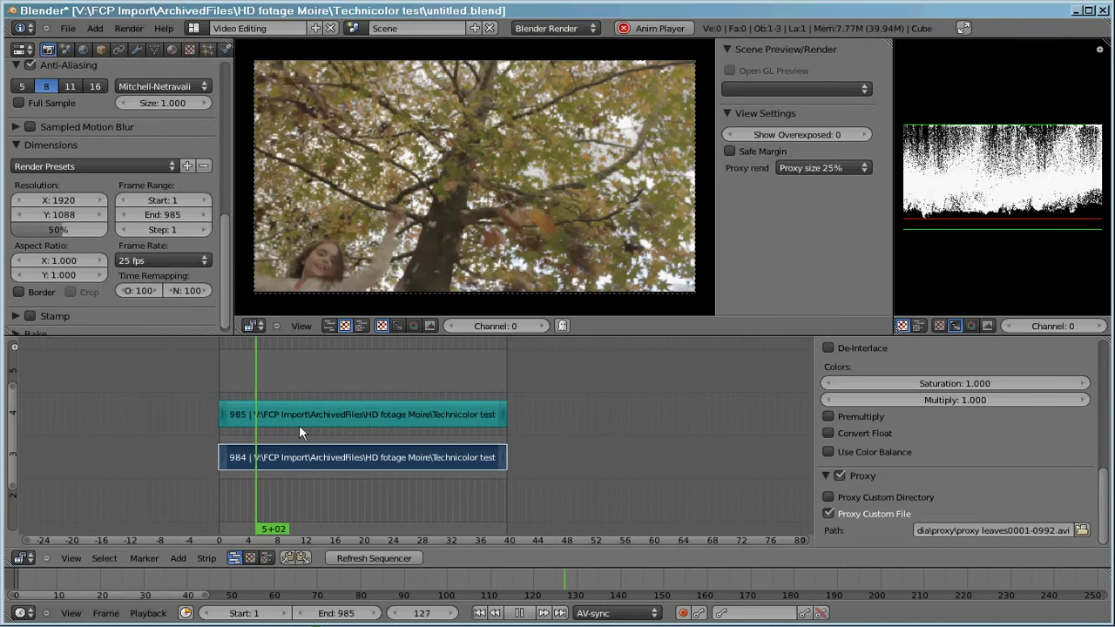
key(alt+a)
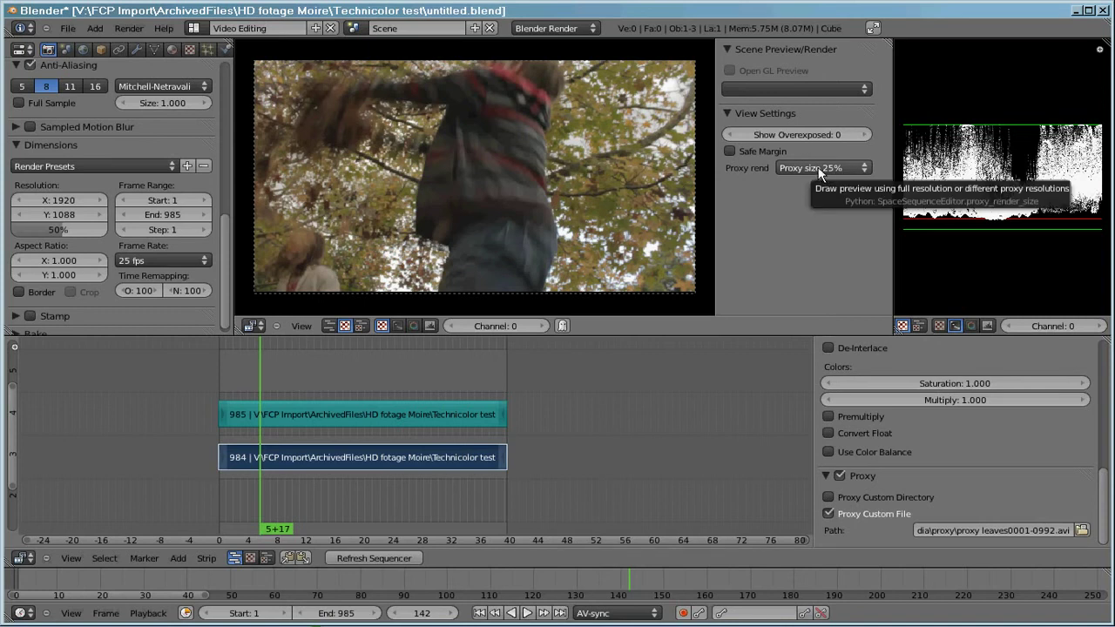
- Select the upper 985 strip in channel 4 and scroll the sidebar to its 0.100 volume
right_click(290, 415)
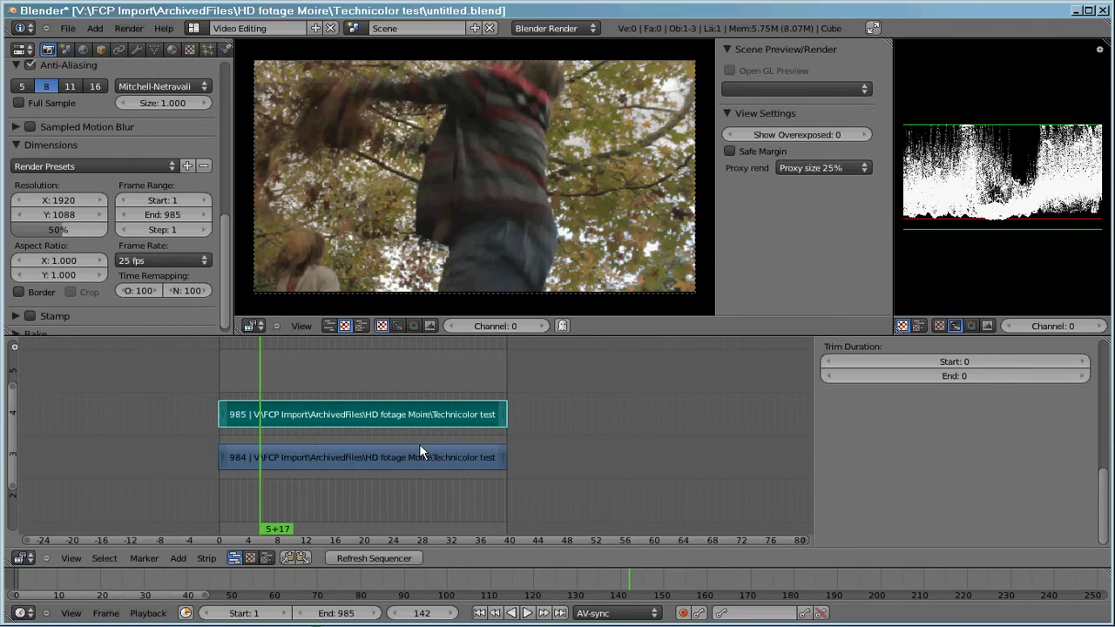
drag(1102, 498, 1105, 413)
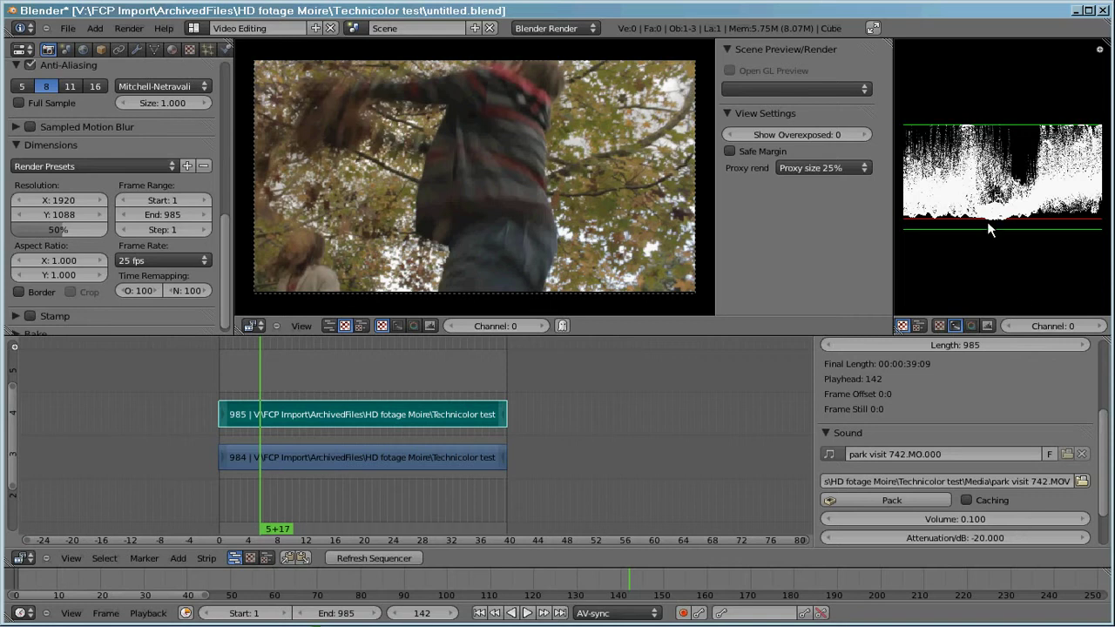
- Zoom the waveform scope and scrub through frames, settling the playhead on frame 187
scroll(989, 234, up, 2)
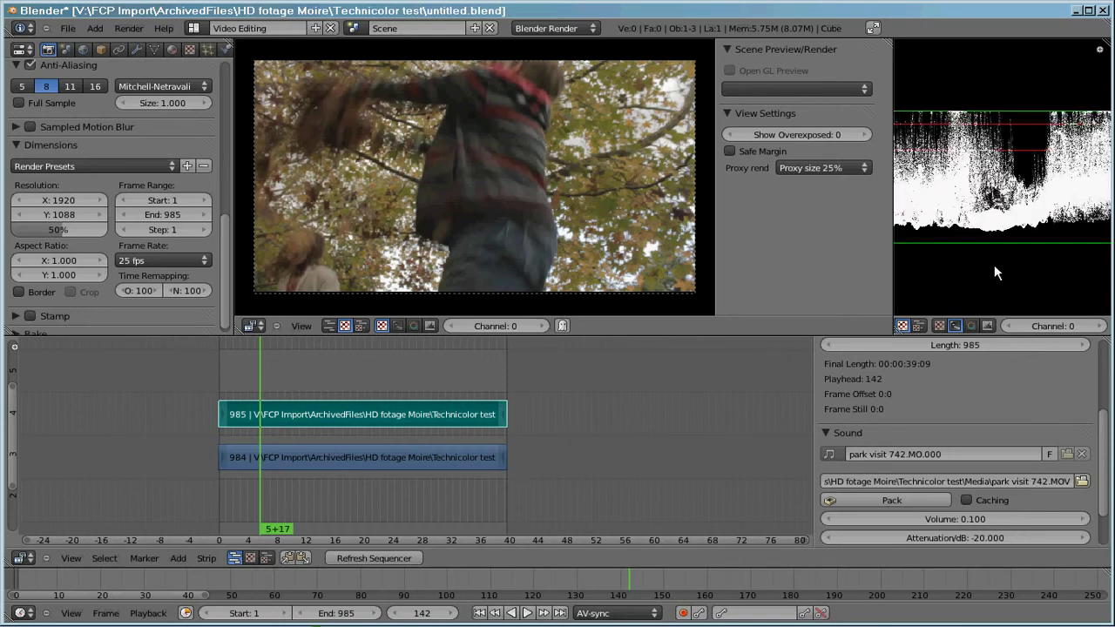
scroll(993, 265, up, 5)
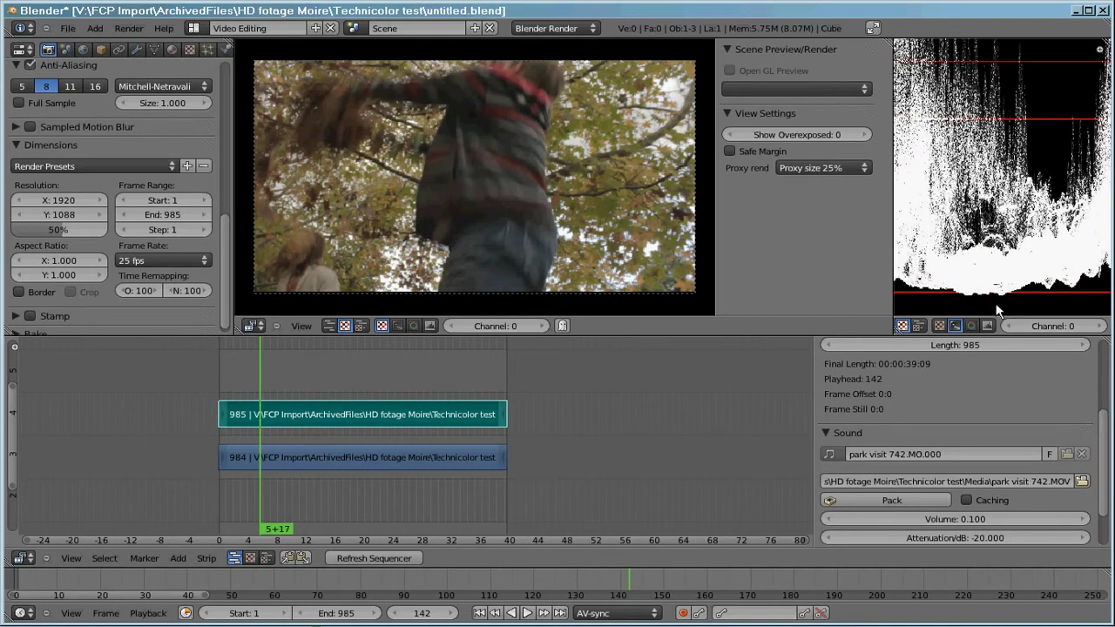
scroll(993, 306, down, 1)
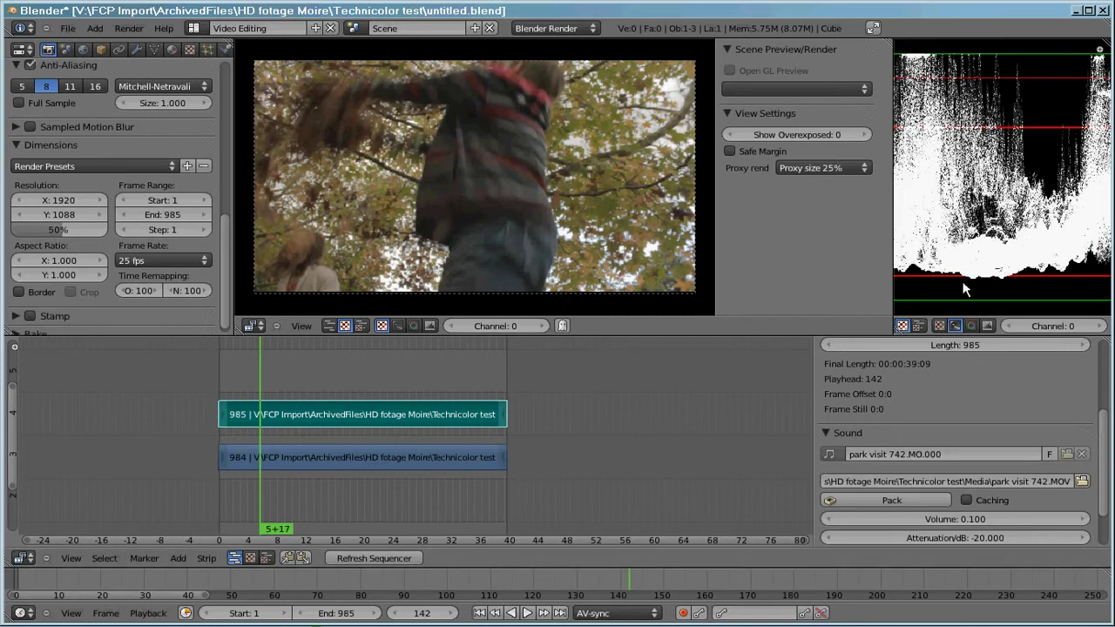
click(242, 388)
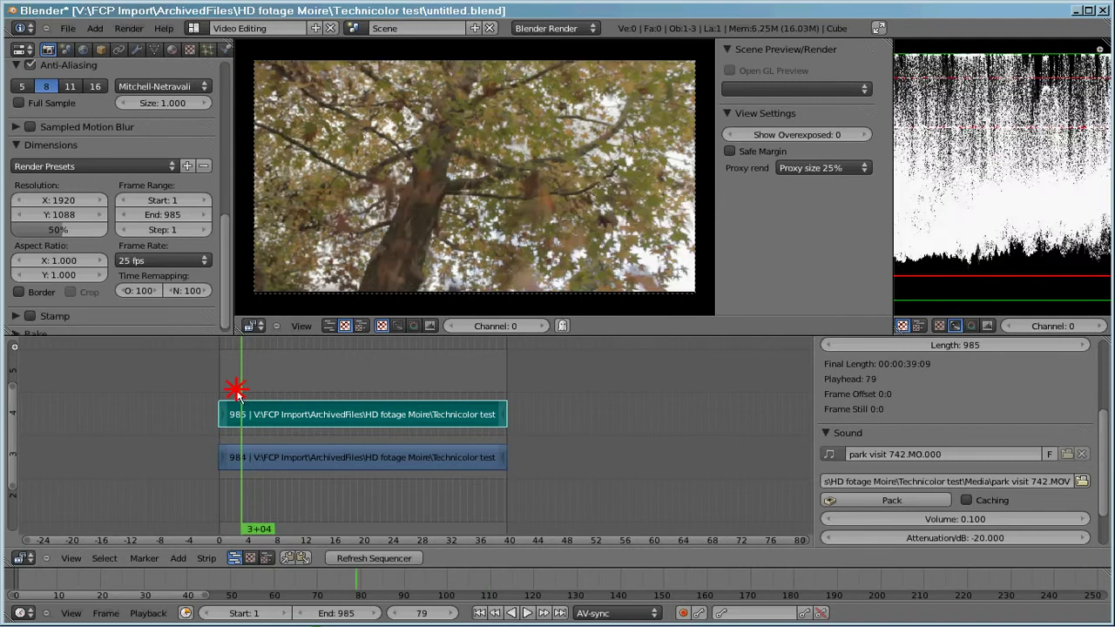
drag(237, 390, 231, 388)
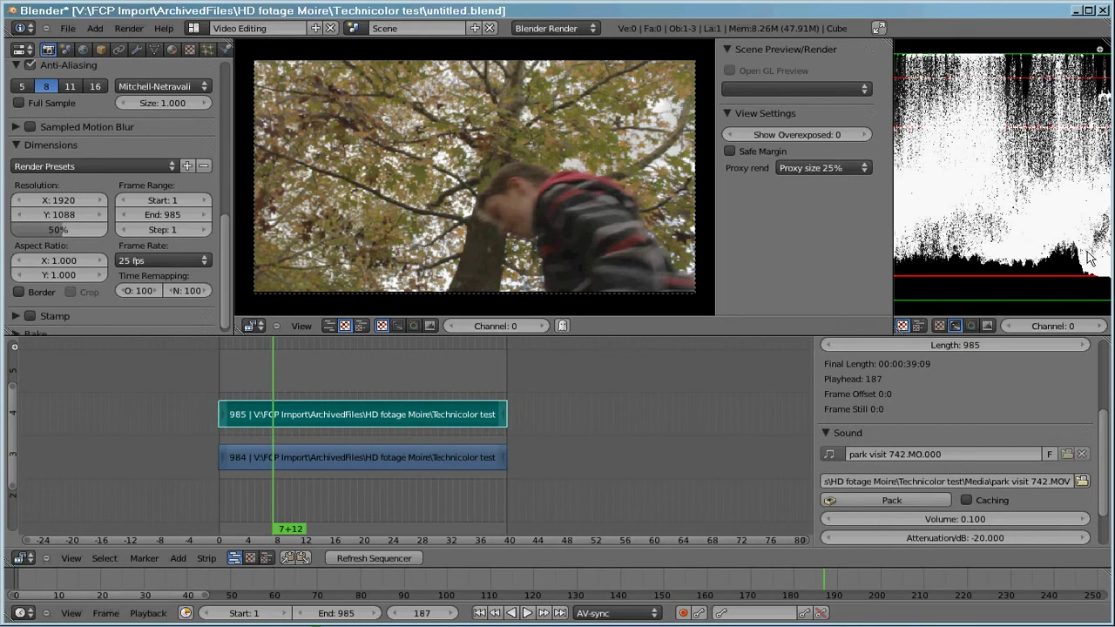
scroll(1009, 221, down, 5)
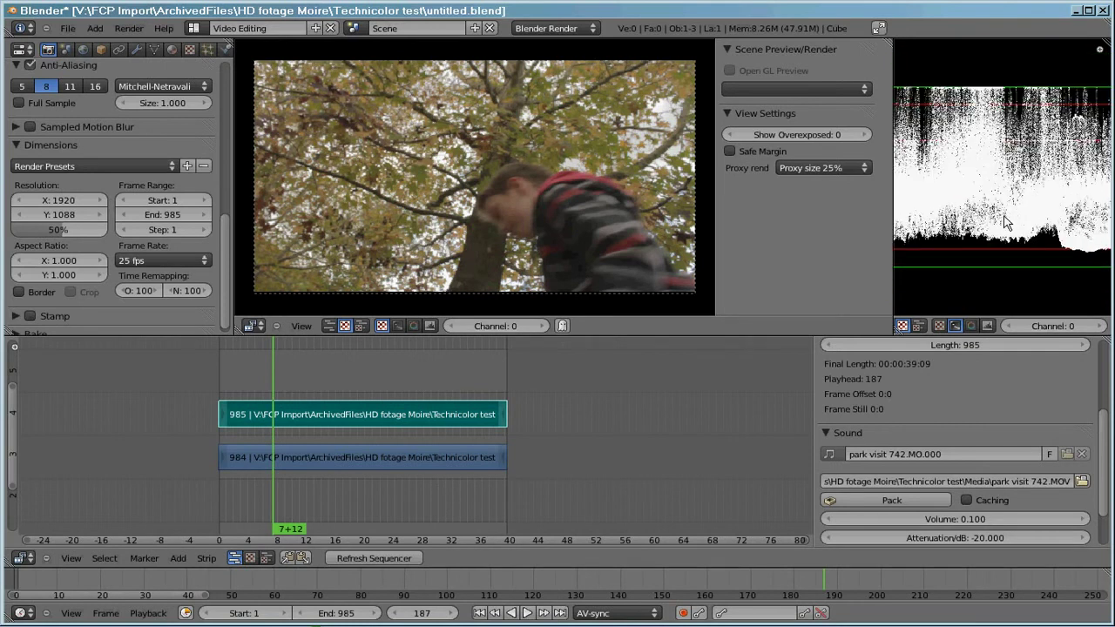
scroll(1004, 223, down, 4)
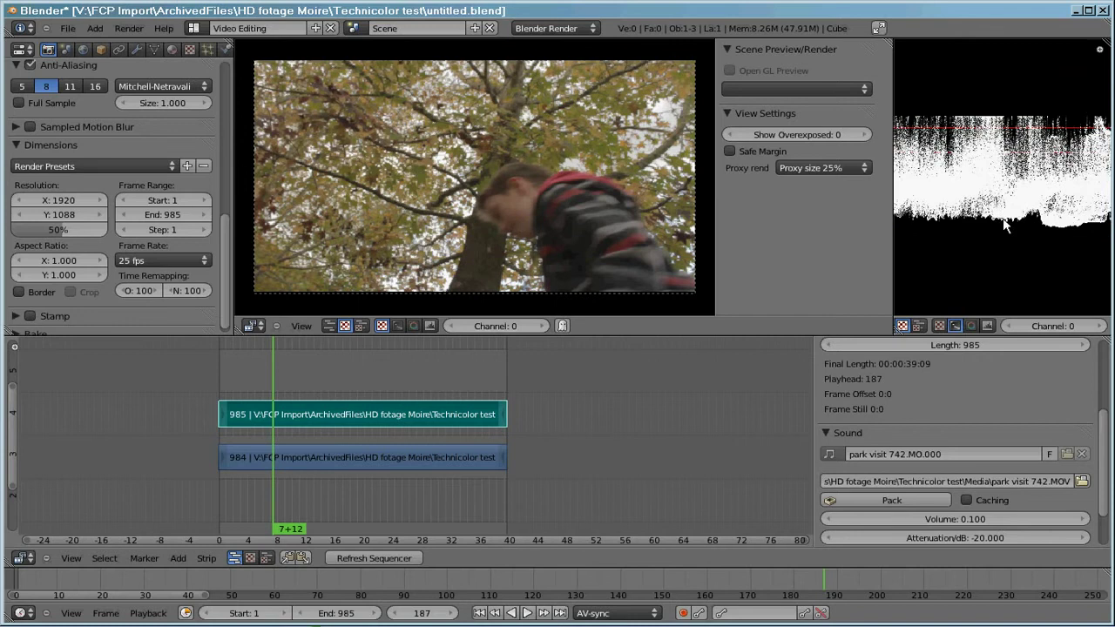
scroll(1043, 243, down, 2)
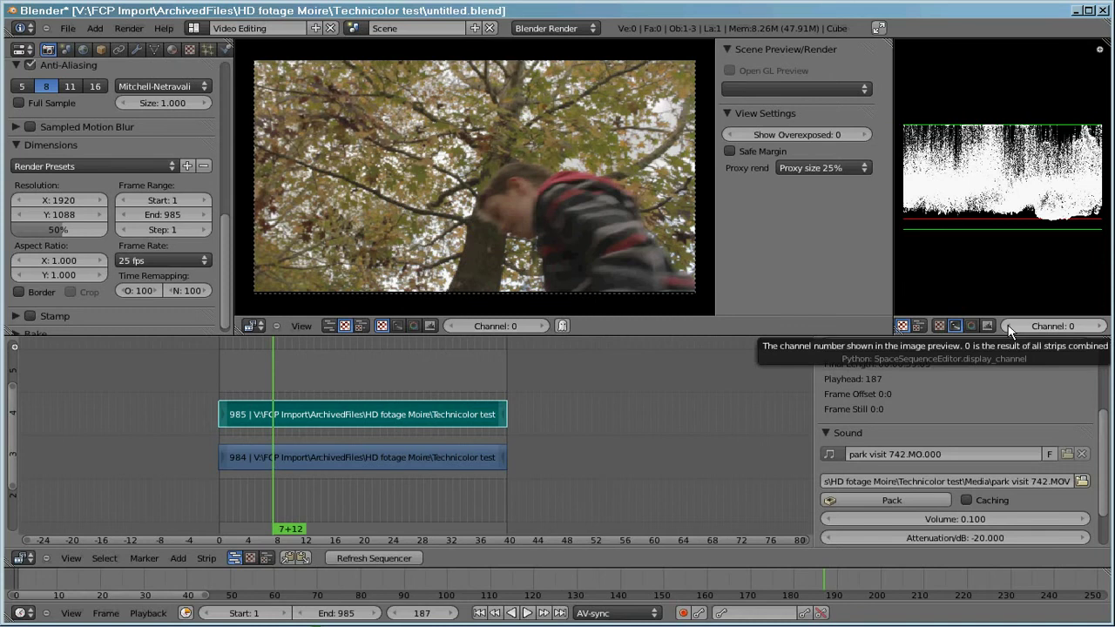
- Set the scope display channel to -1 and play the footage, pausing at frame 395
click(1010, 327)
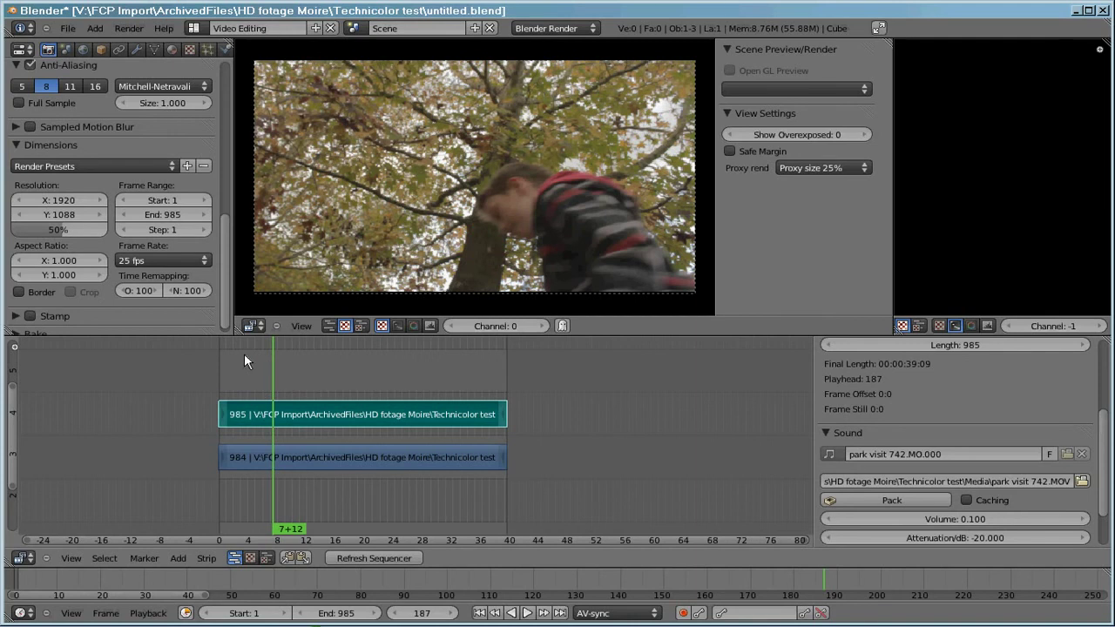
click(527, 613)
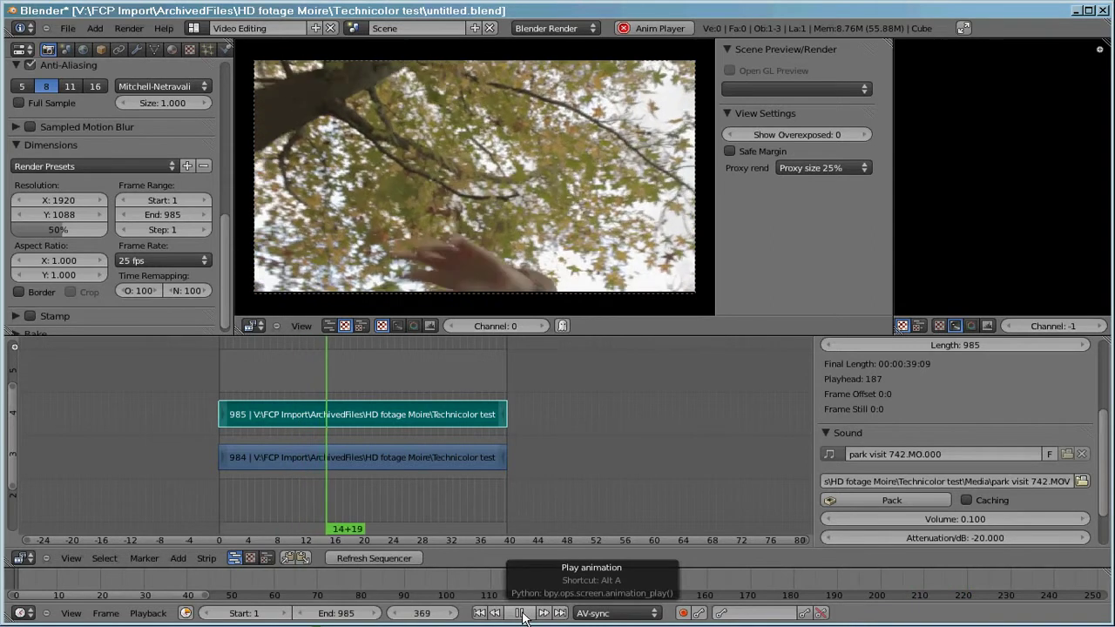
click(523, 614)
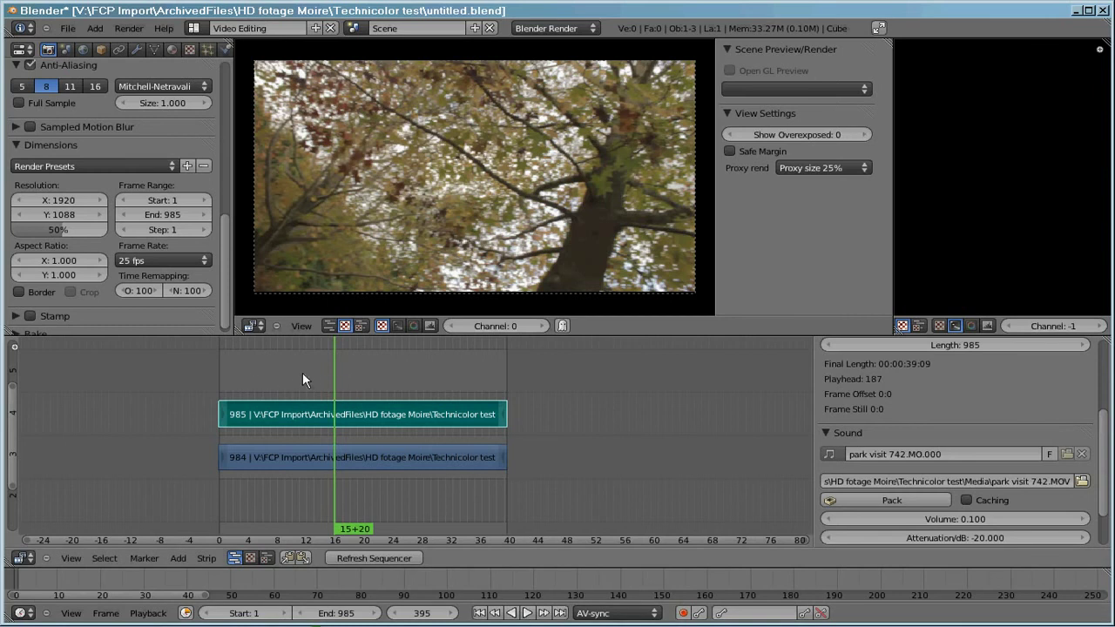
- In Scene.001, select only the Black Point fix strip for copying, then bring up the scene list
click(353, 28)
click(373, 66)
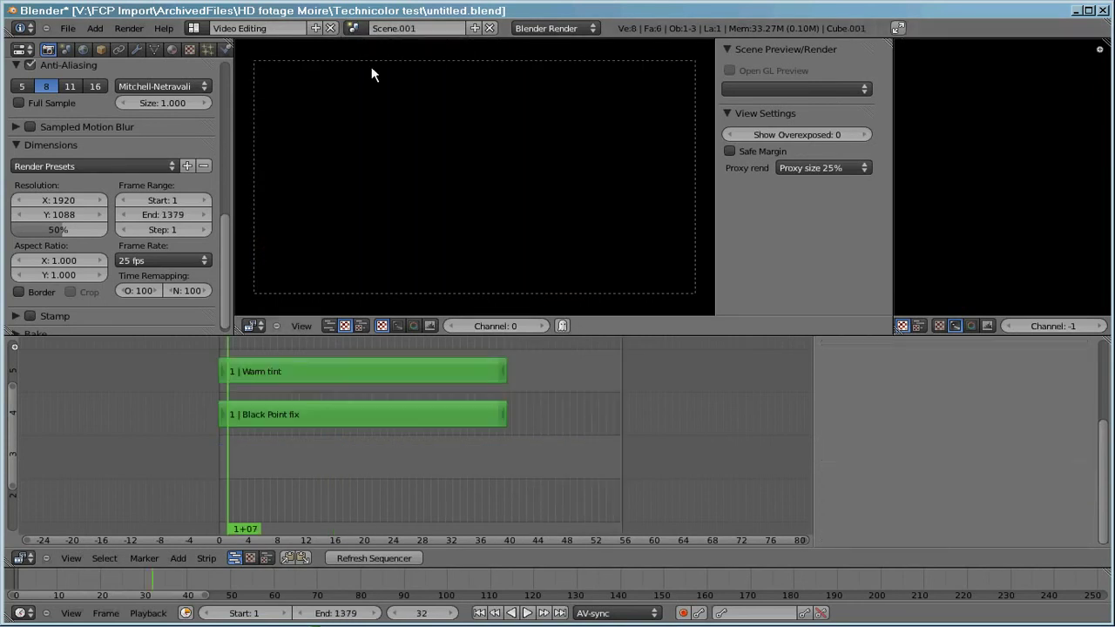
click(261, 438)
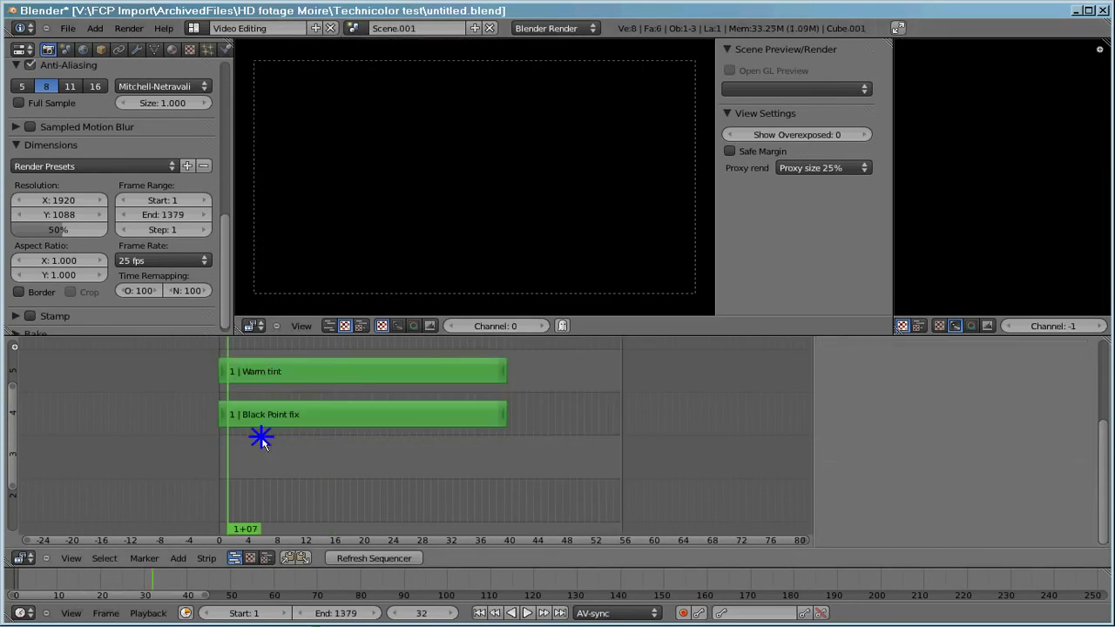
click(274, 419)
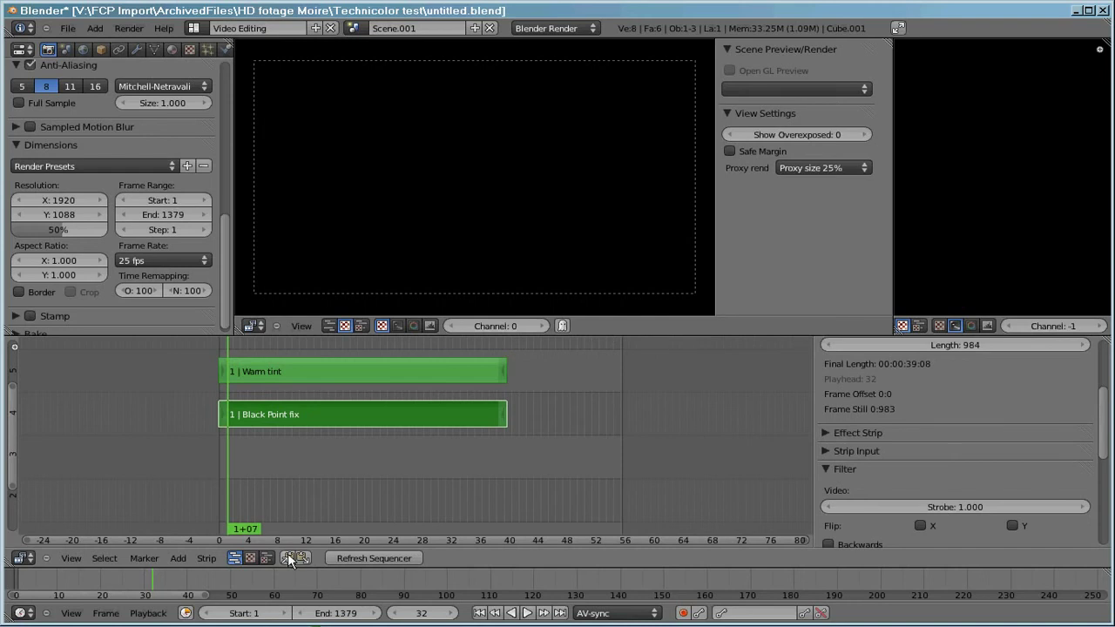
click(353, 28)
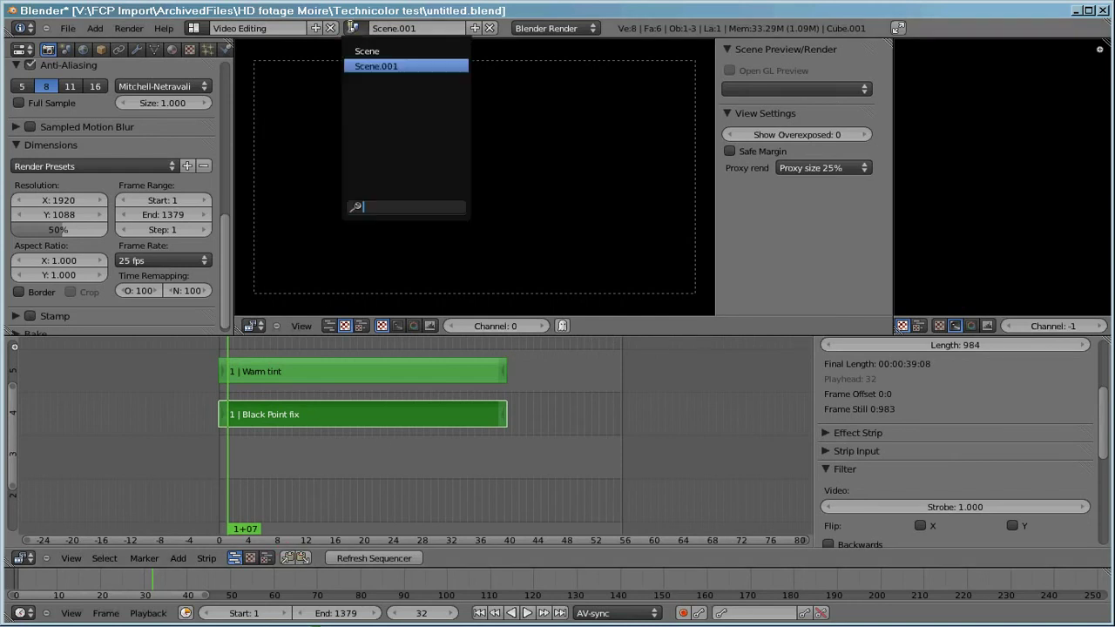
- Return to Scene and paste the Black Point fix strip onto channel 5 above the footage
click(370, 51)
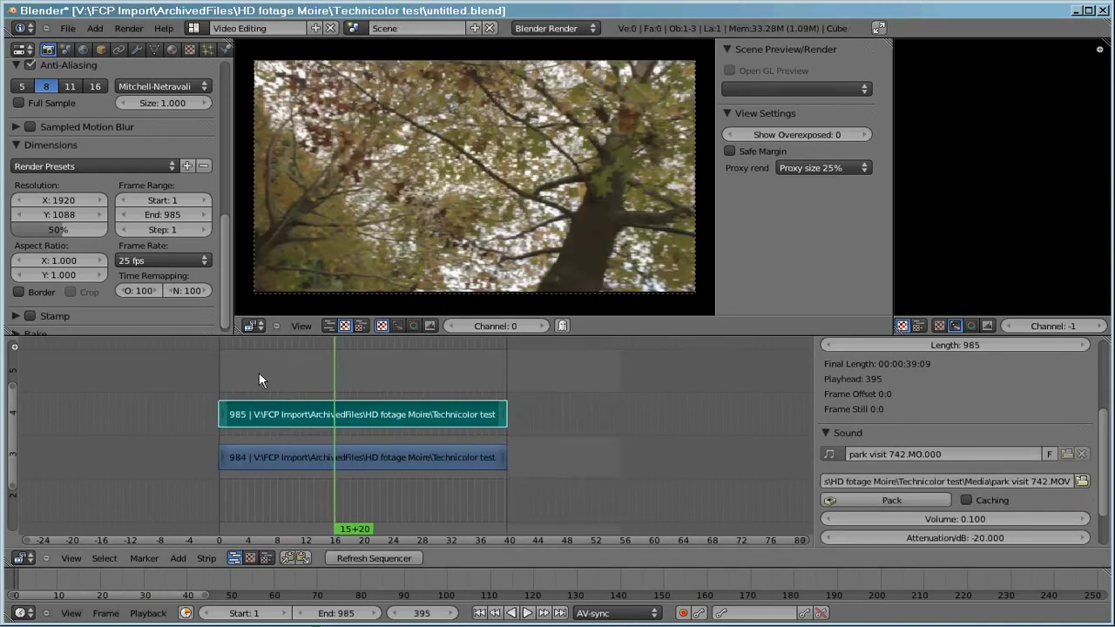
click(219, 368)
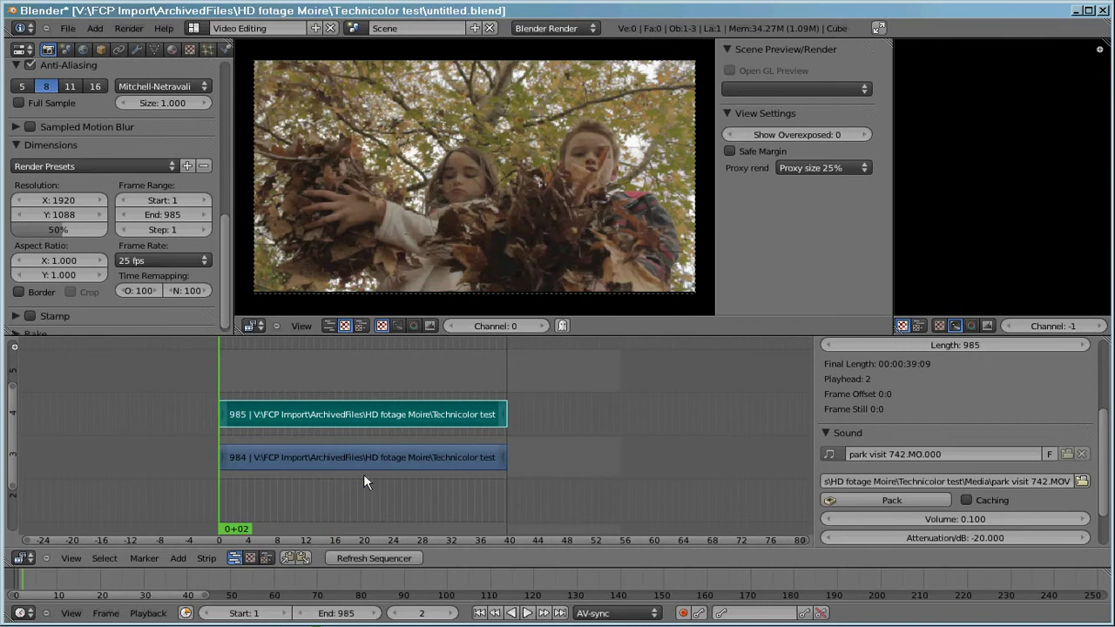
key(shift+d)
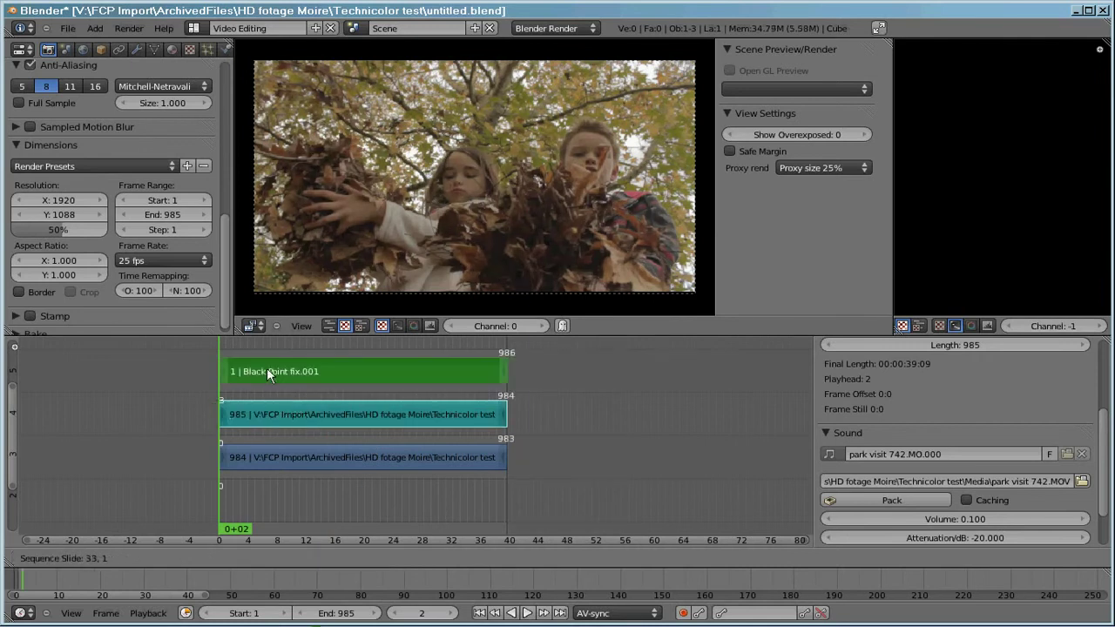
click(276, 366)
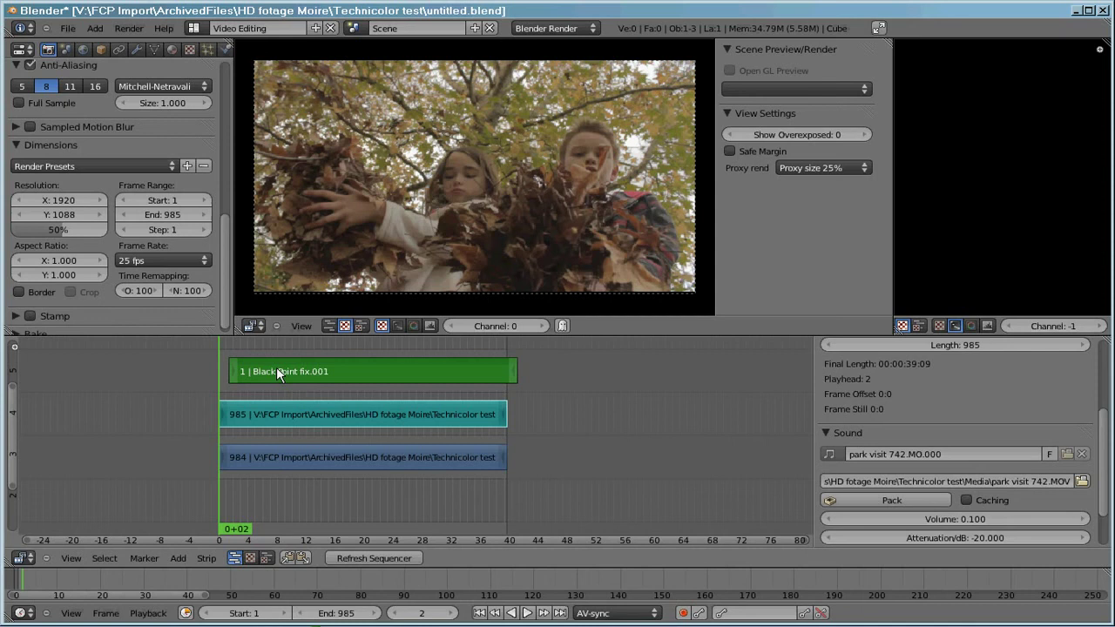
click(256, 344)
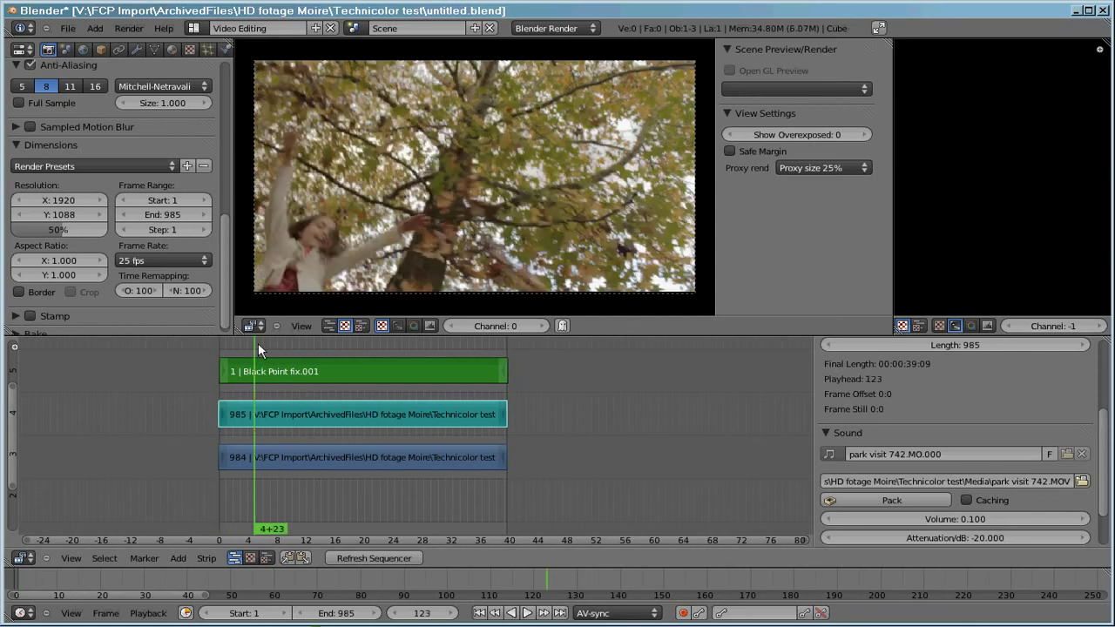
drag(255, 345, 235, 344)
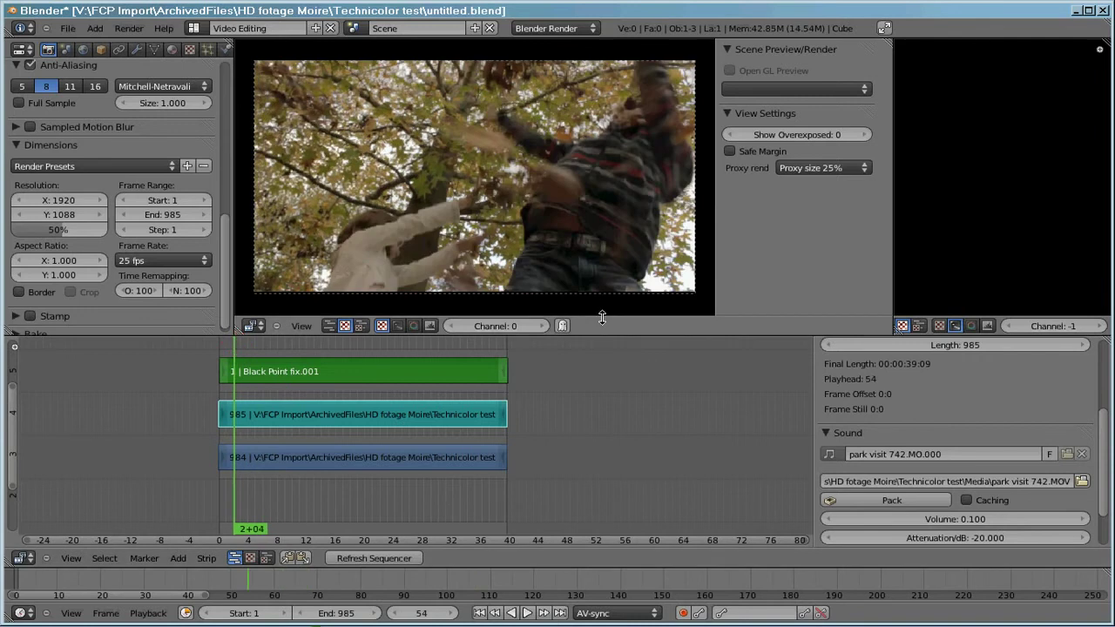
- Show the combined waveform with scope channel 0 and toggle Color Balance on Black Point fix.001
click(1101, 328)
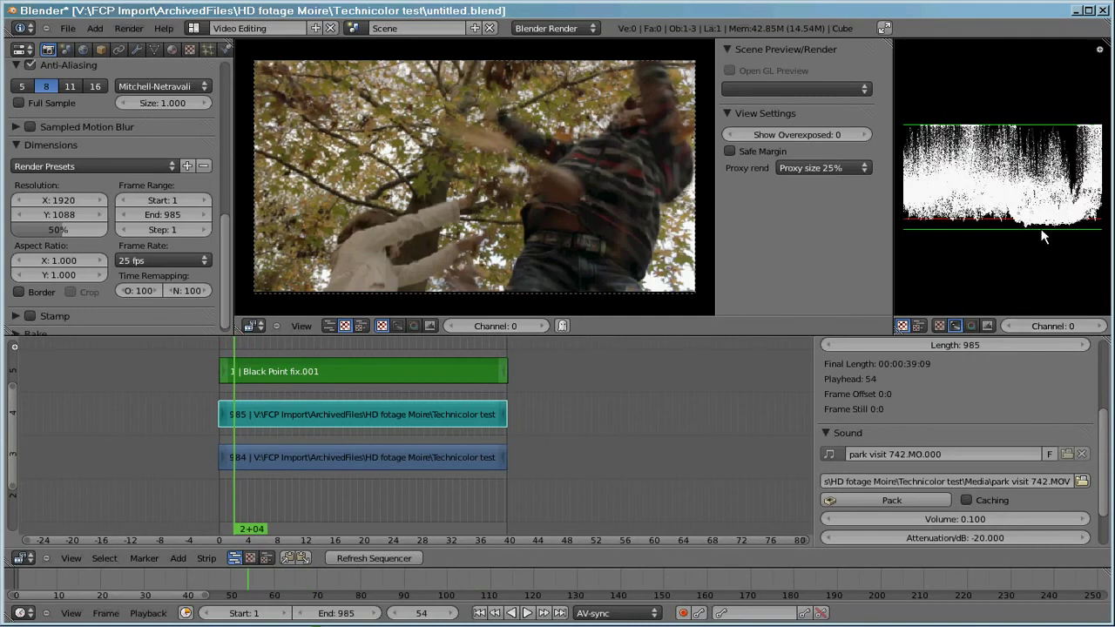
click(315, 371)
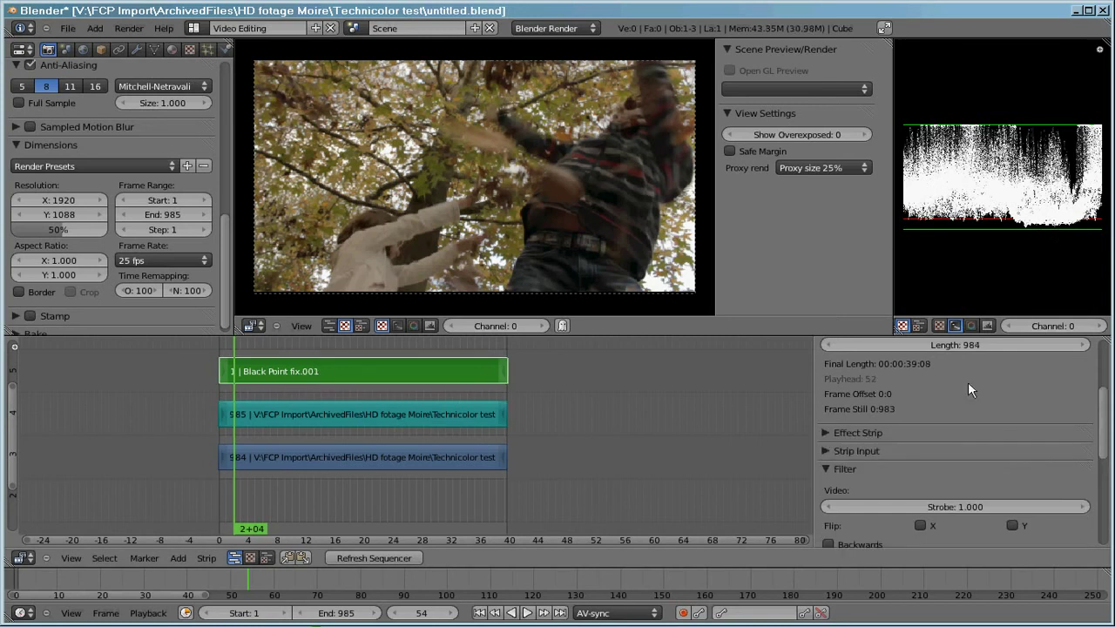
drag(1103, 438, 1104, 523)
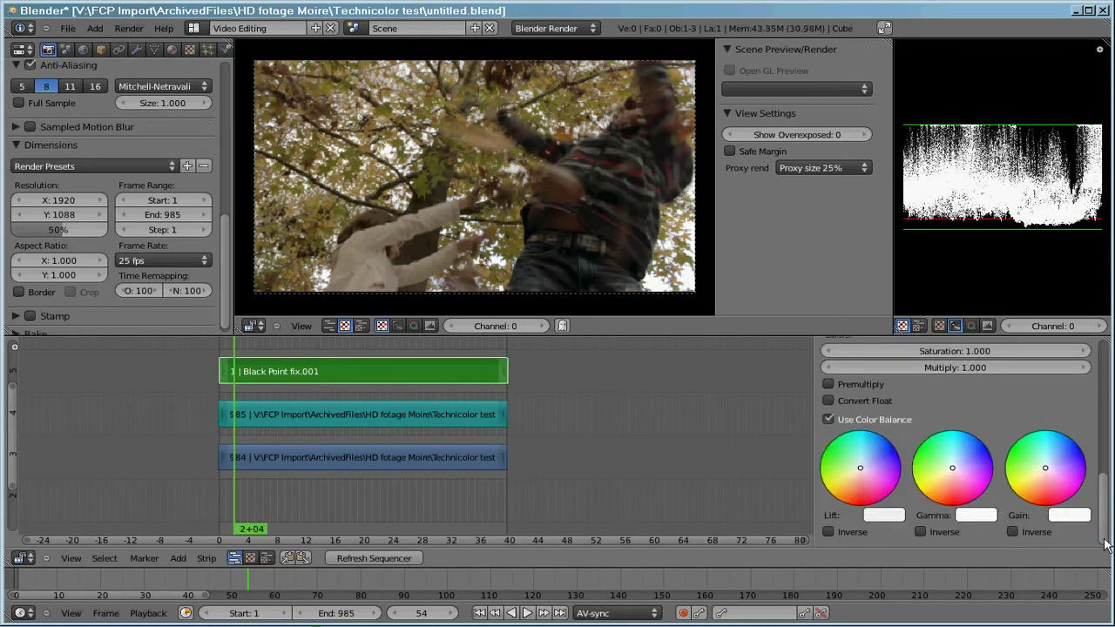
click(828, 420)
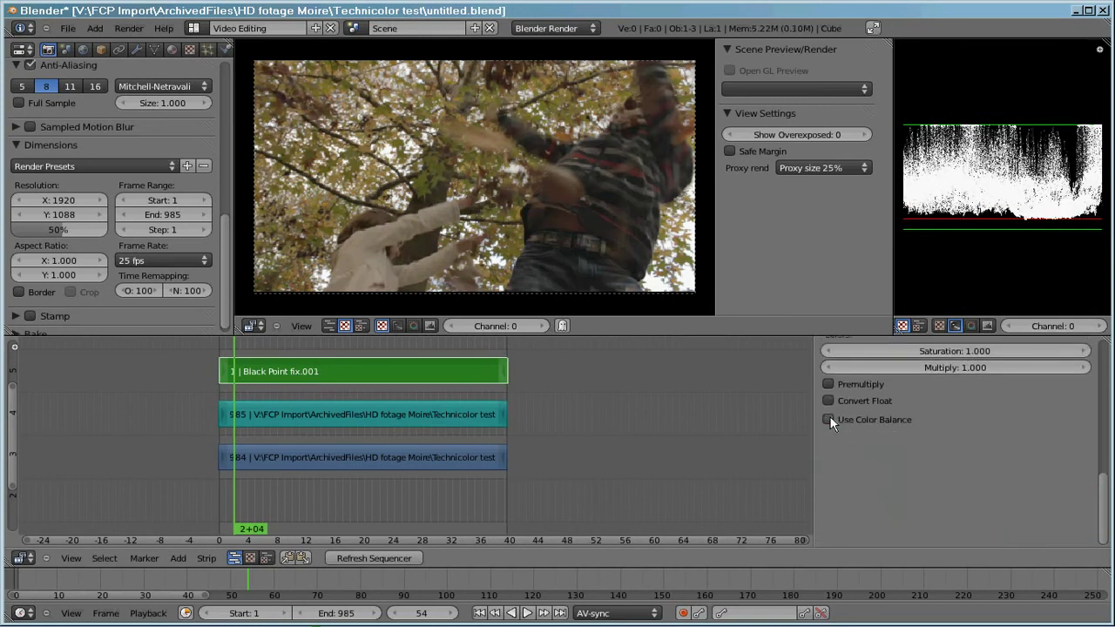
click(828, 420)
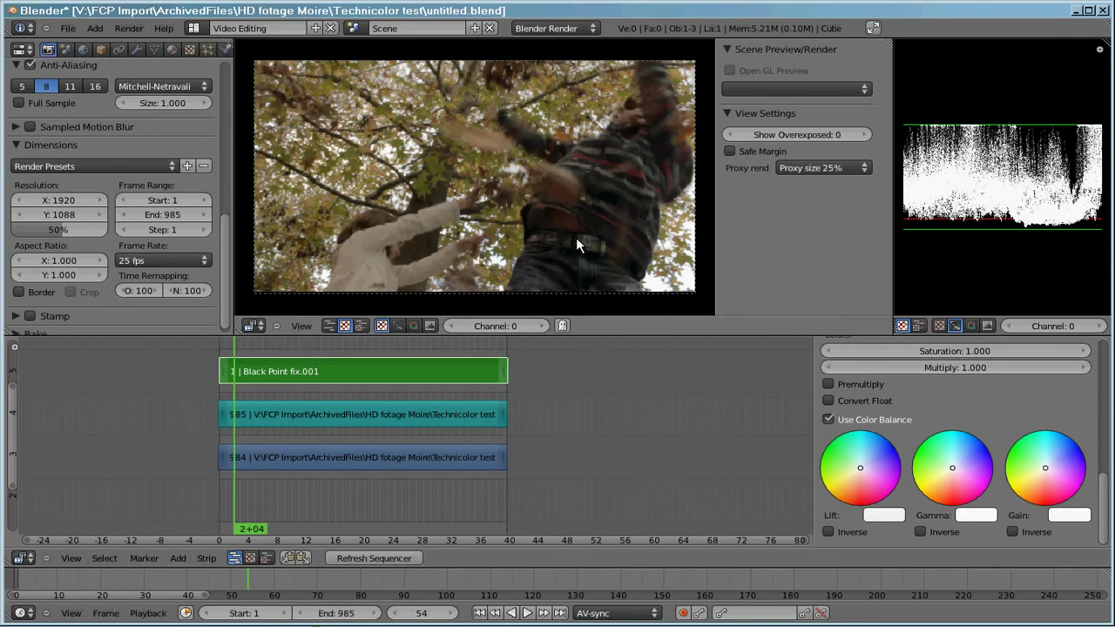
- Disable Color Balance on the pasted strip and select the Warm tint strip in Scene.001
click(828, 420)
click(353, 28)
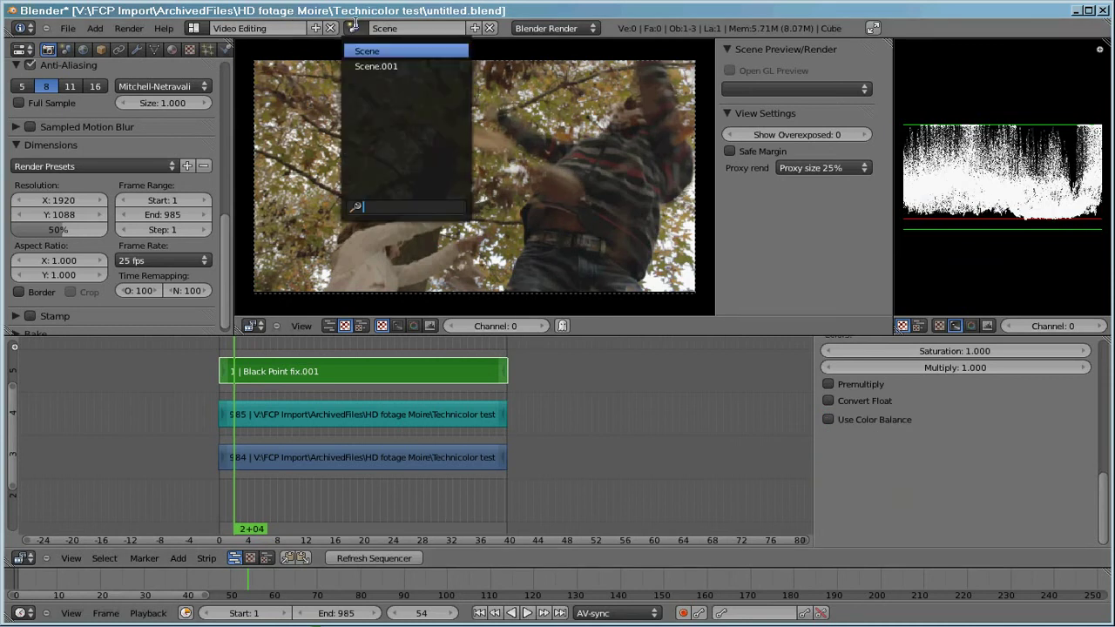
click(364, 67)
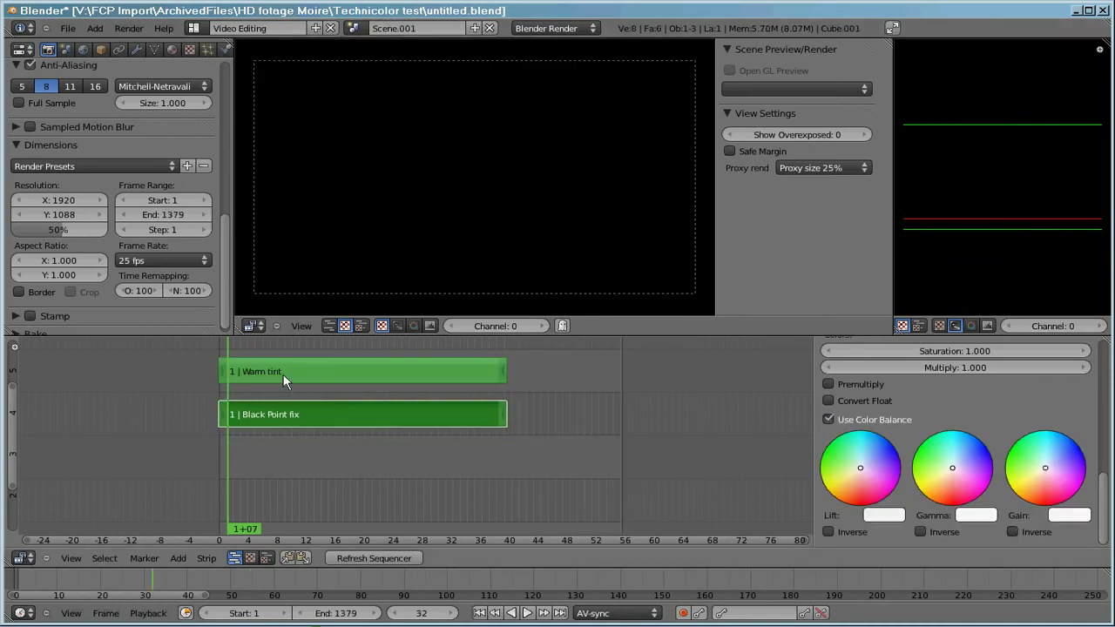
right_click(284, 381)
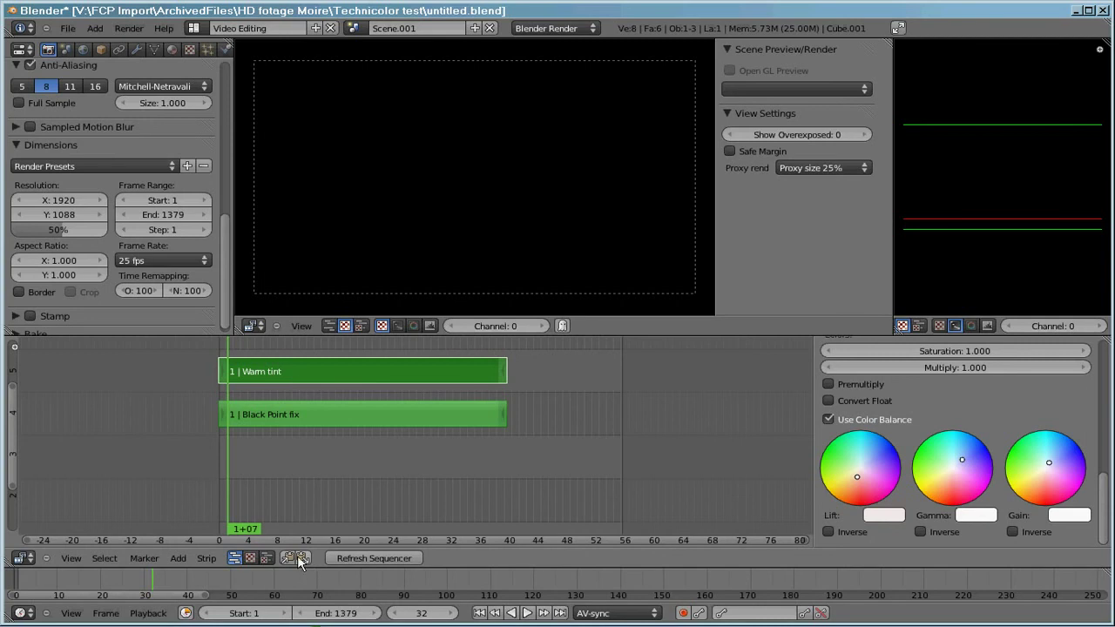
- Switch back to Scene and put the playhead at frame 0
click(352, 28)
click(358, 50)
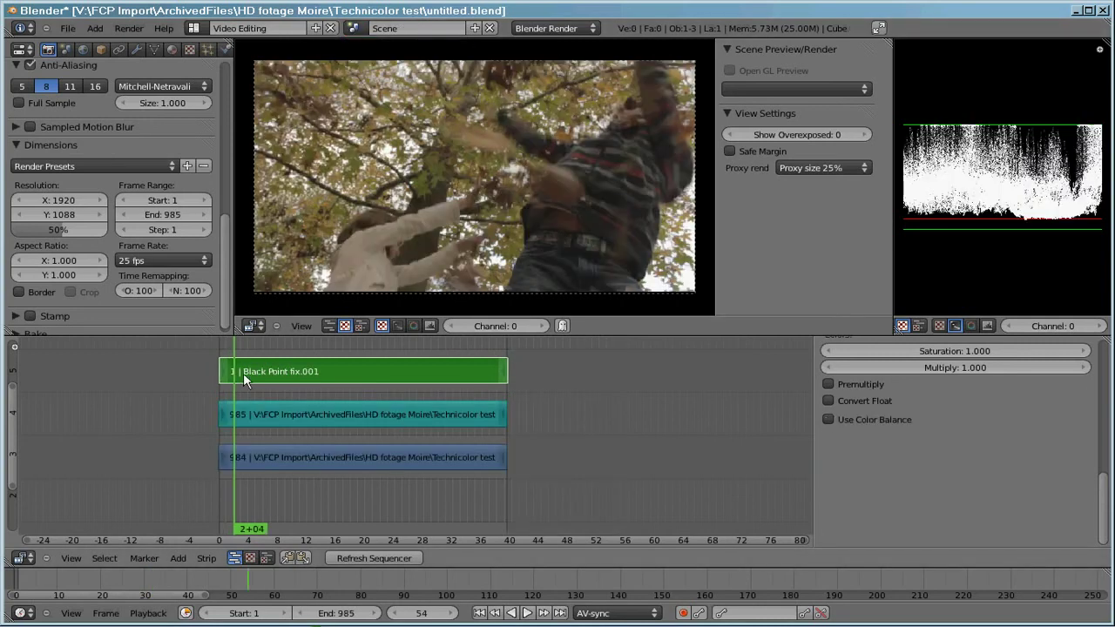
click(184, 394)
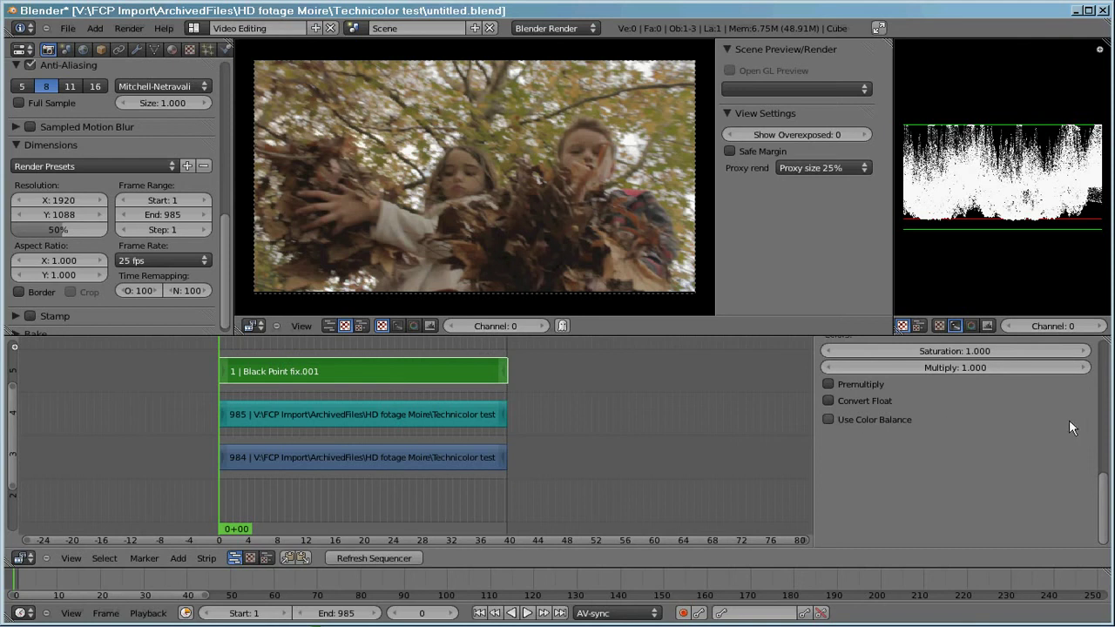
- Mute the Black Point fix.001 strip
scroll(1070, 401, up, 6)
scroll(1071, 399, up, 5)
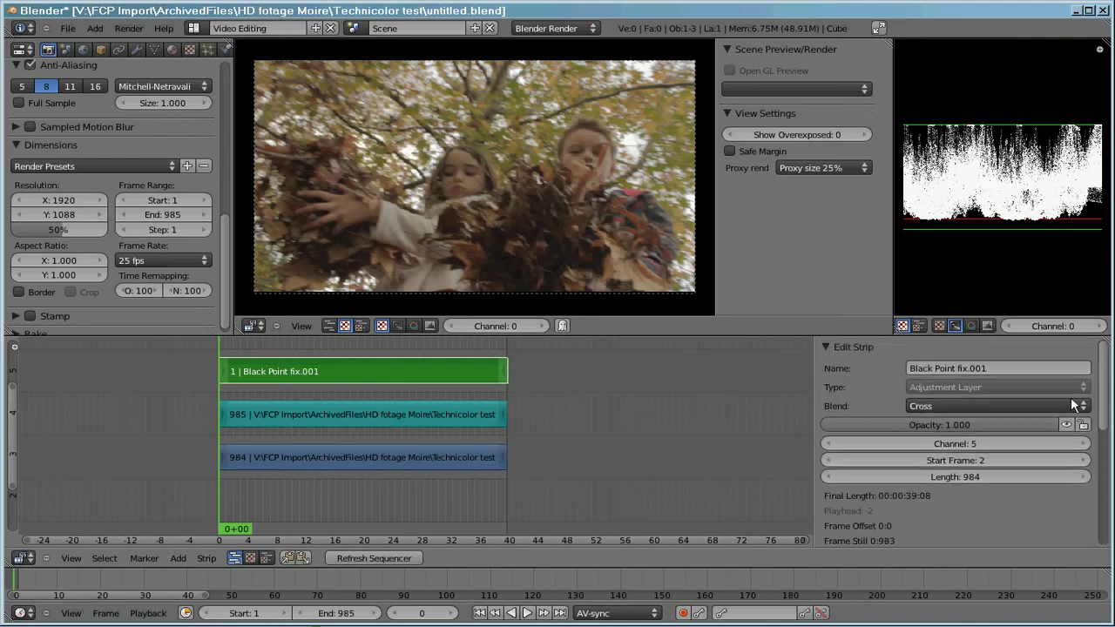
click(1066, 425)
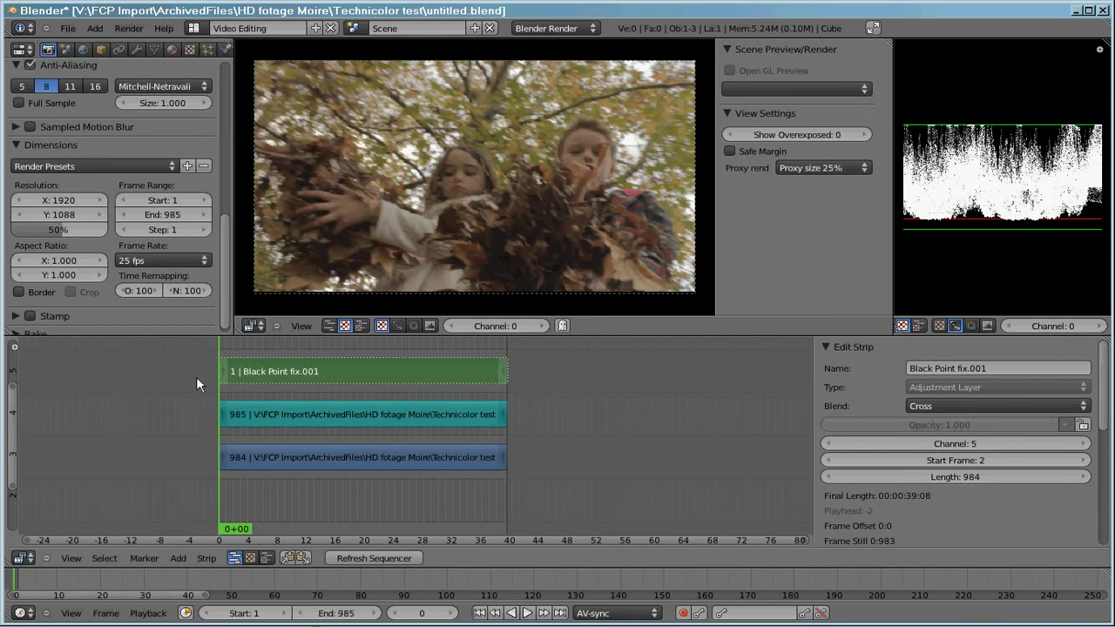
- Paste the Warm tint strip onto channel 6 and scrub the playhead forward to frame 129
click(299, 557)
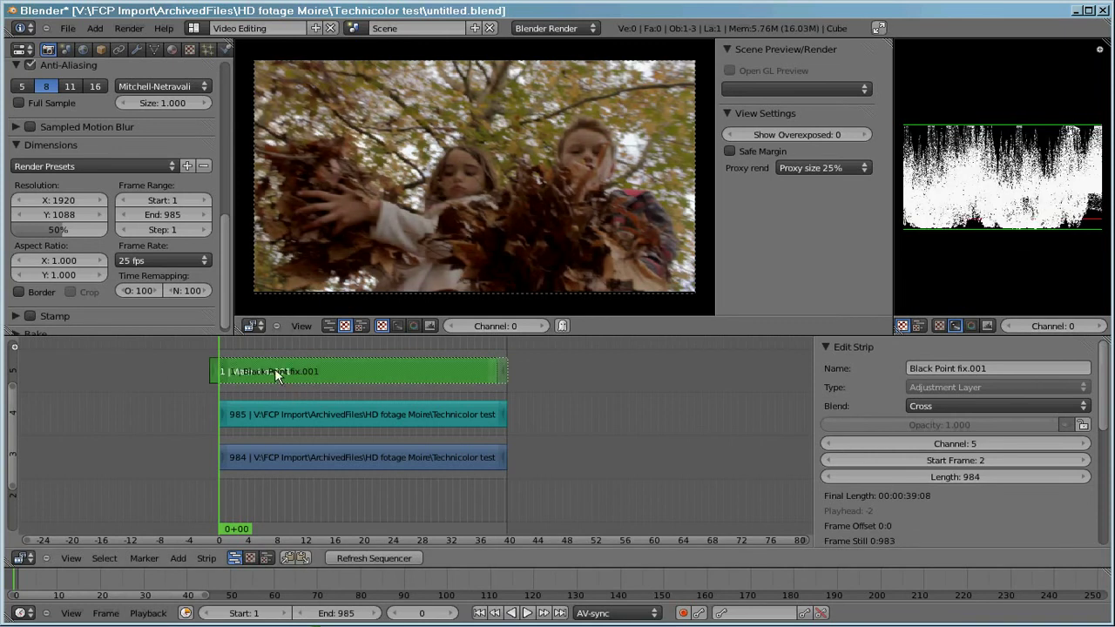
scroll(275, 371, down, 2)
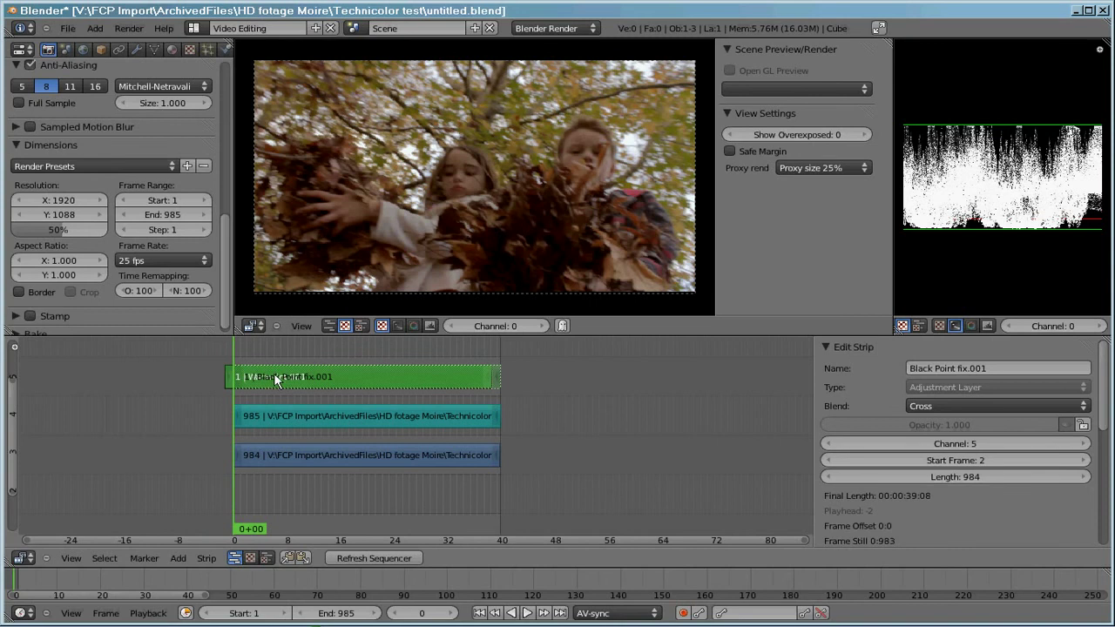
click(278, 351)
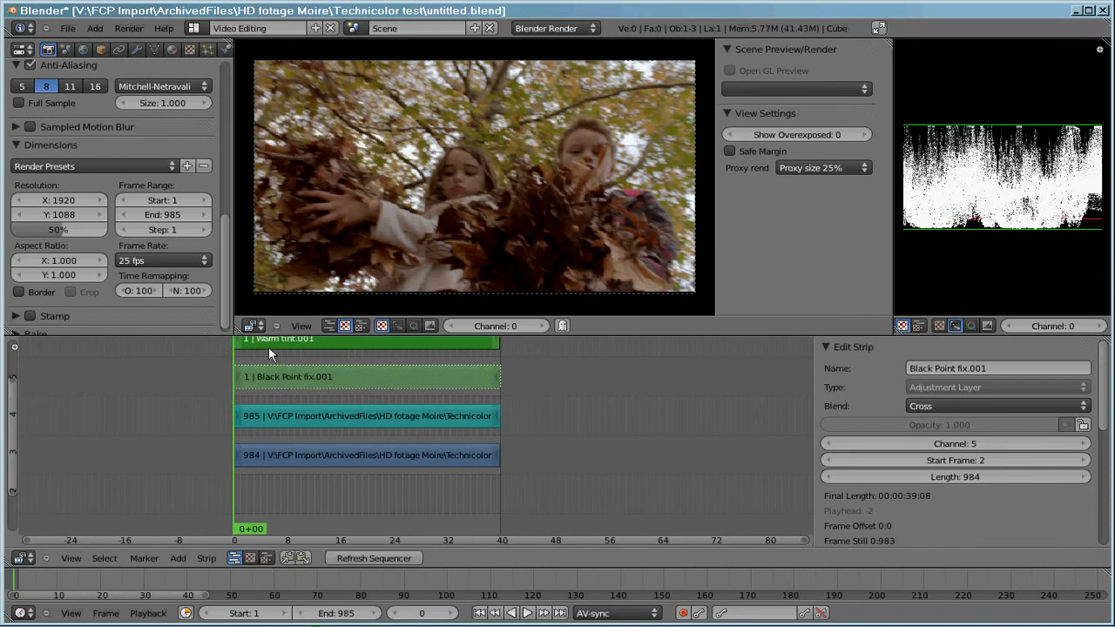
drag(268, 348, 285, 348)
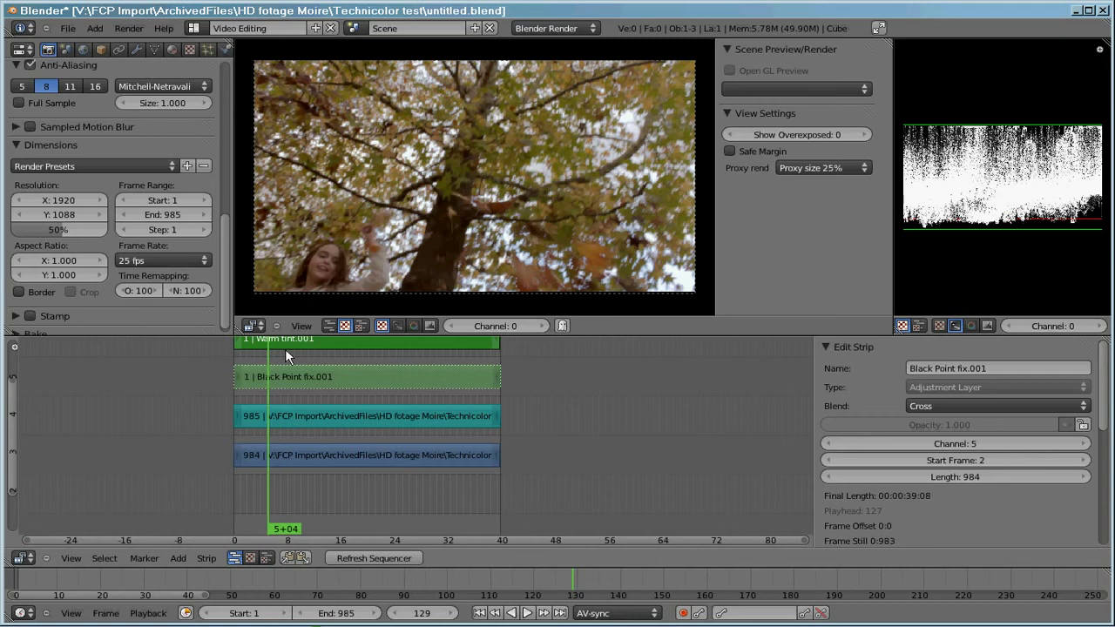
- Play the sequence with the warm tint, stop it, and park the playhead at frame 688's tree shot
key(alt+a)
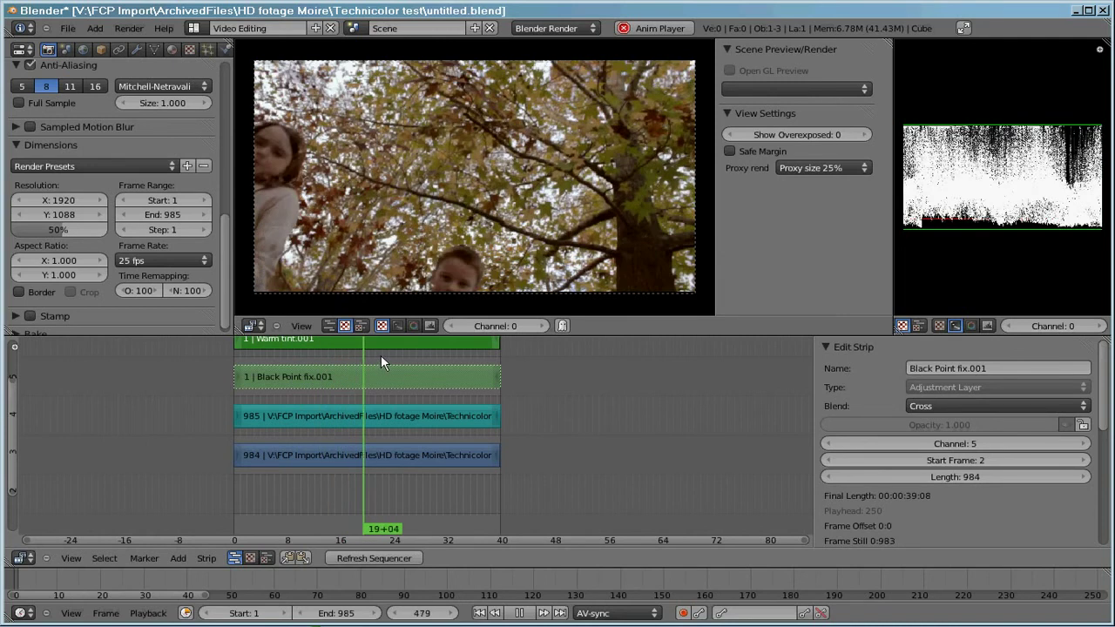
key(alt+a)
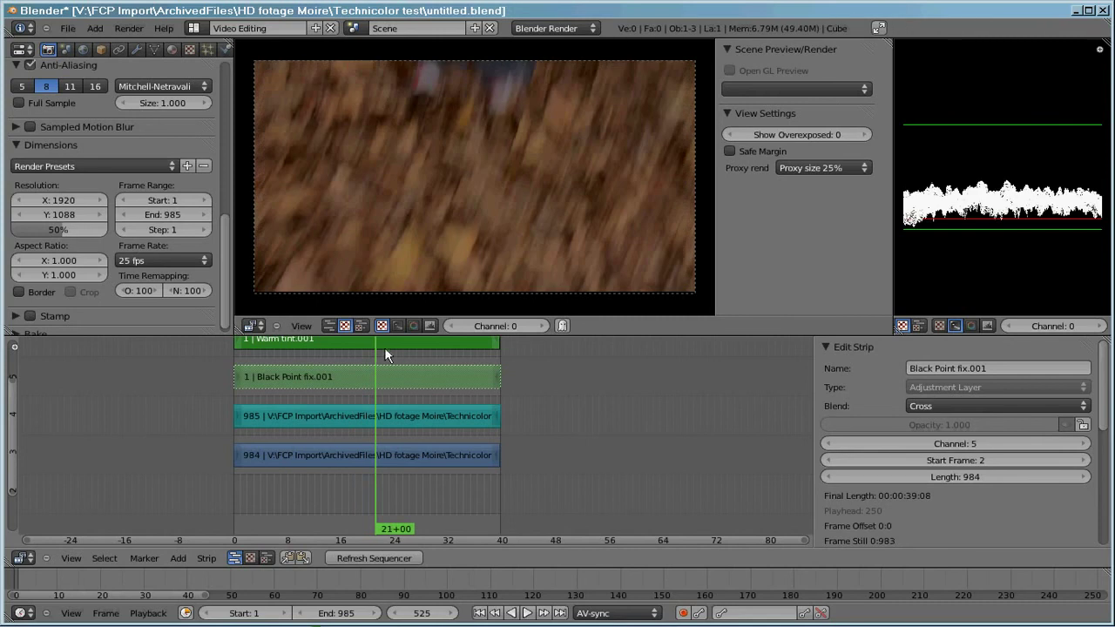
click(406, 355)
click(419, 353)
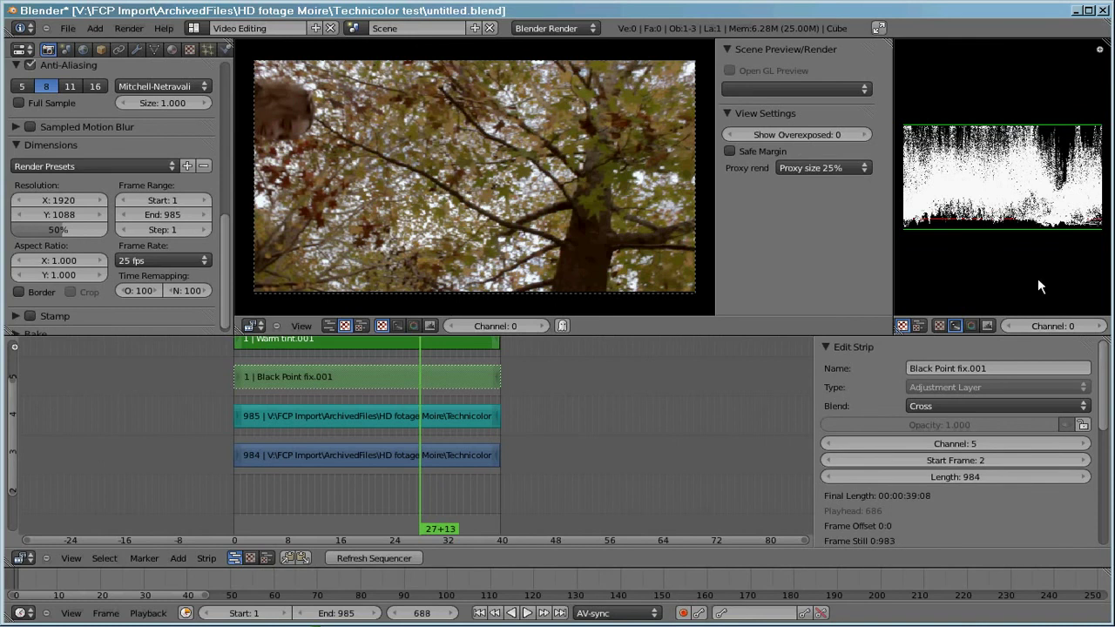
- Show the scope as a Histogram and enable Convert Float on the Warm tint strip
click(988, 326)
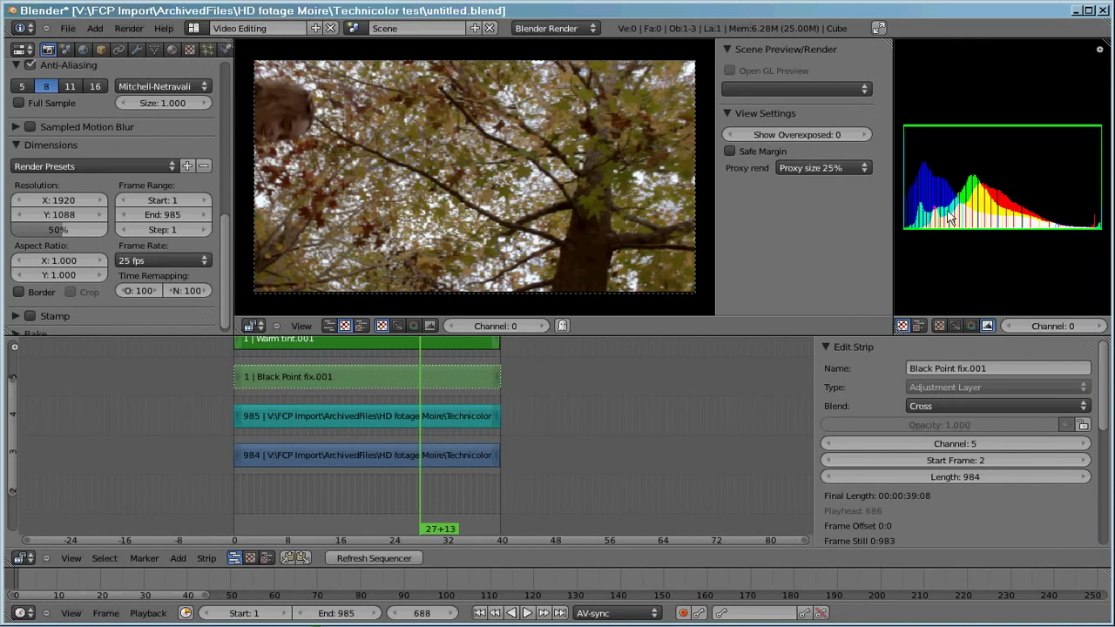
scroll(952, 217, up, 1)
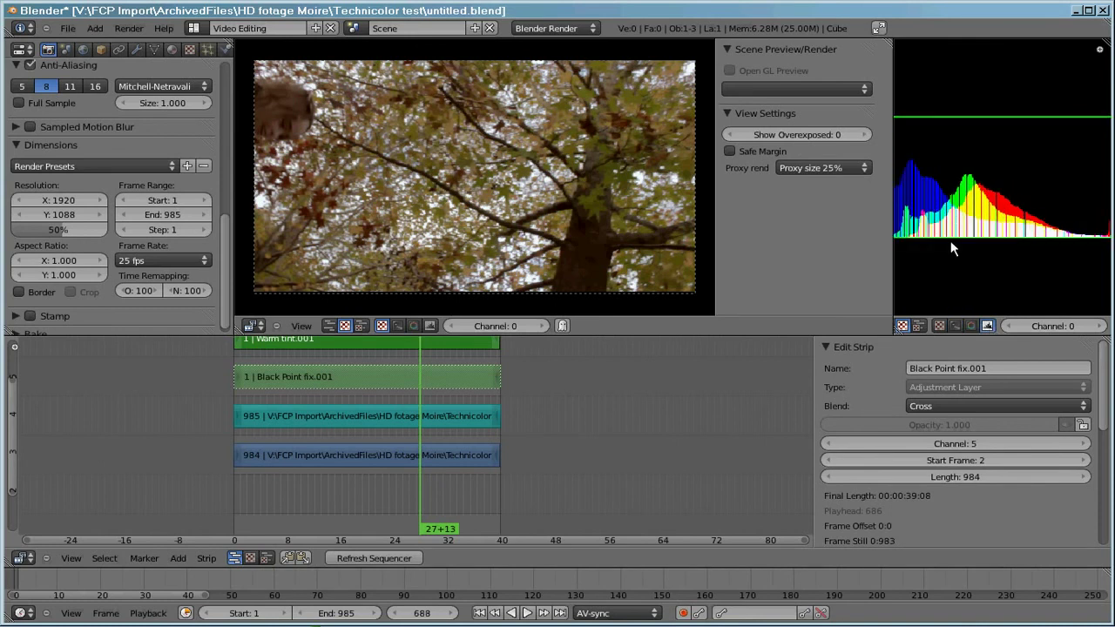
scroll(923, 237, down, 1)
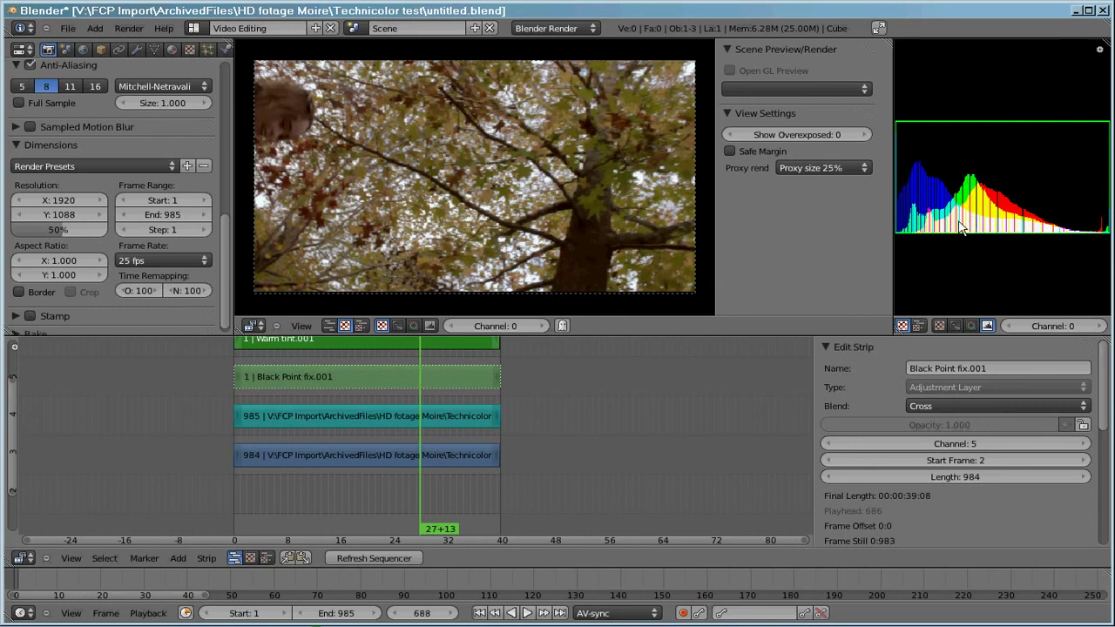
scroll(974, 383, down, 5)
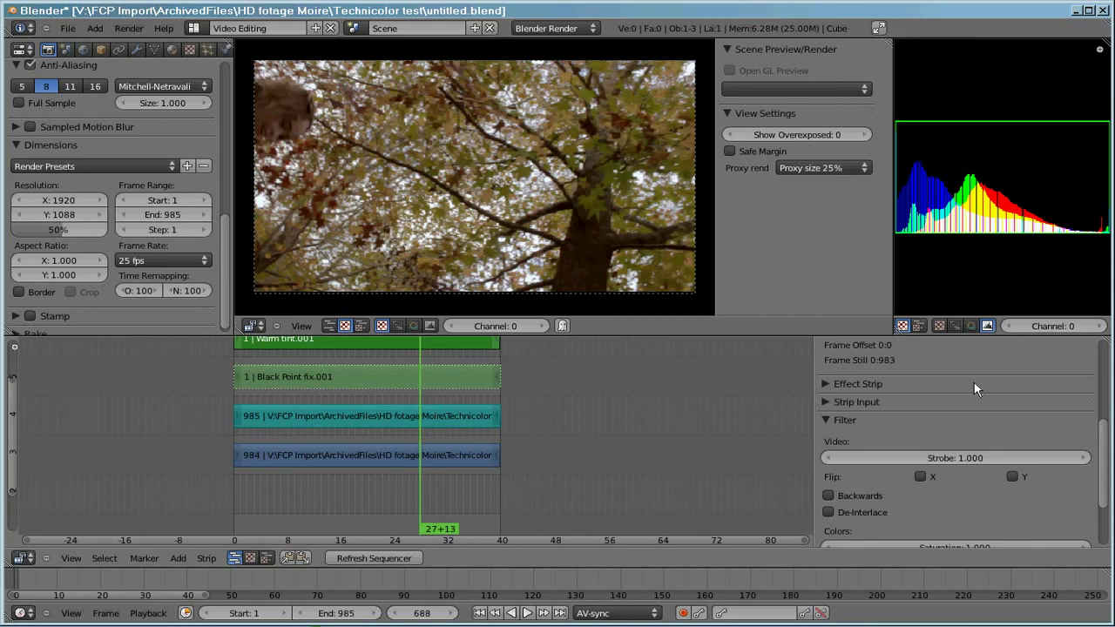
scroll(974, 382, down, 2)
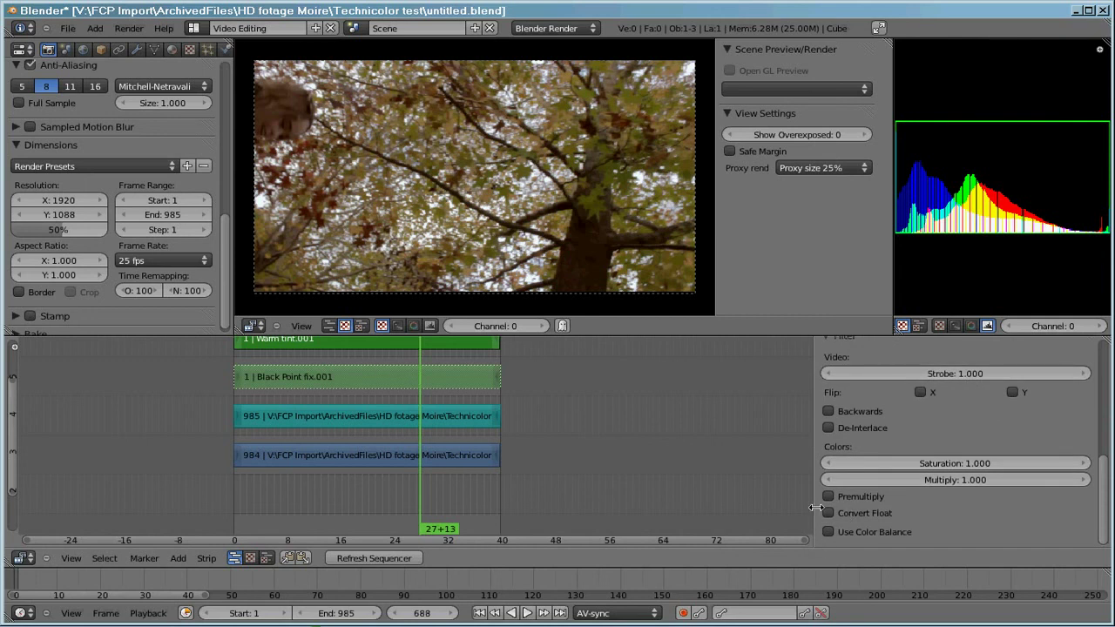
click(420, 342)
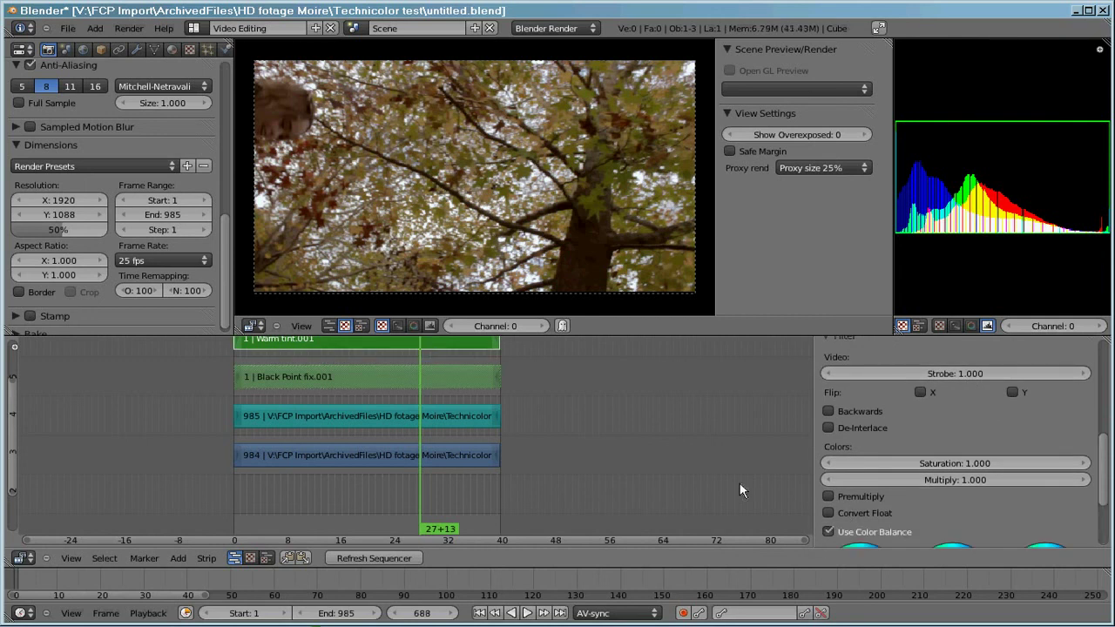
click(829, 513)
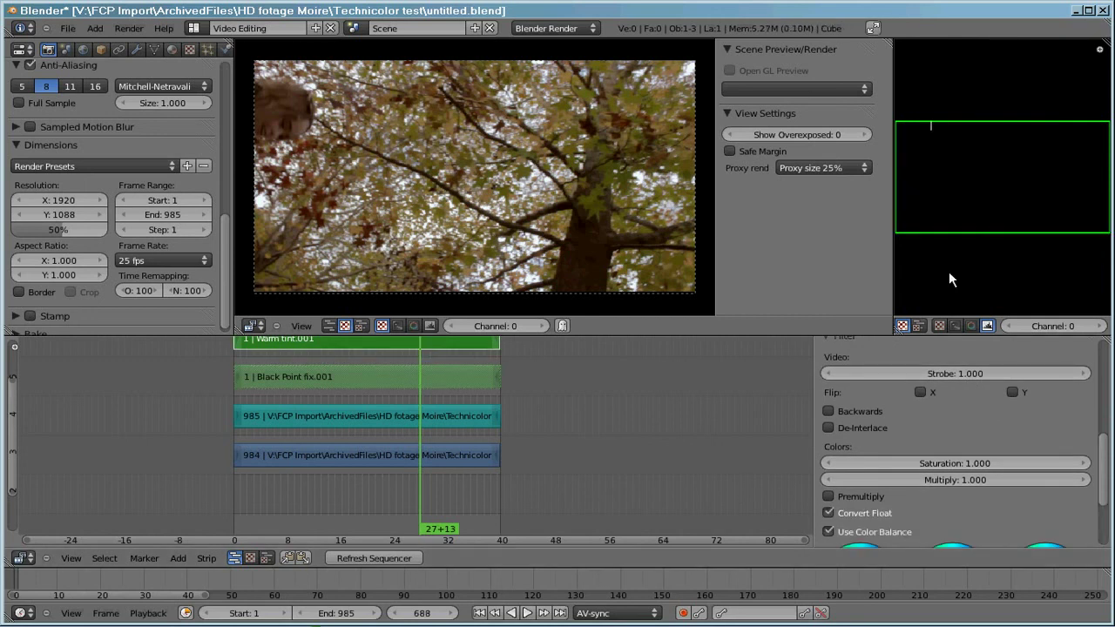
- Switch the scope to Luma Waveform and zoom it to fill the preview
click(954, 326)
scroll(960, 234, up, 3)
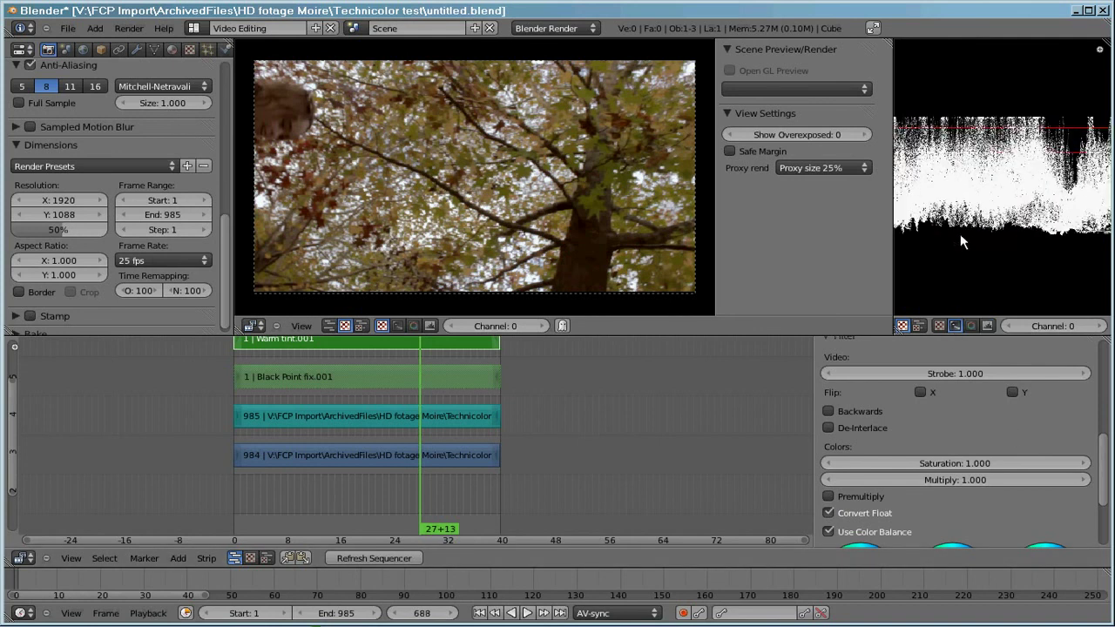
scroll(959, 231, up, 5)
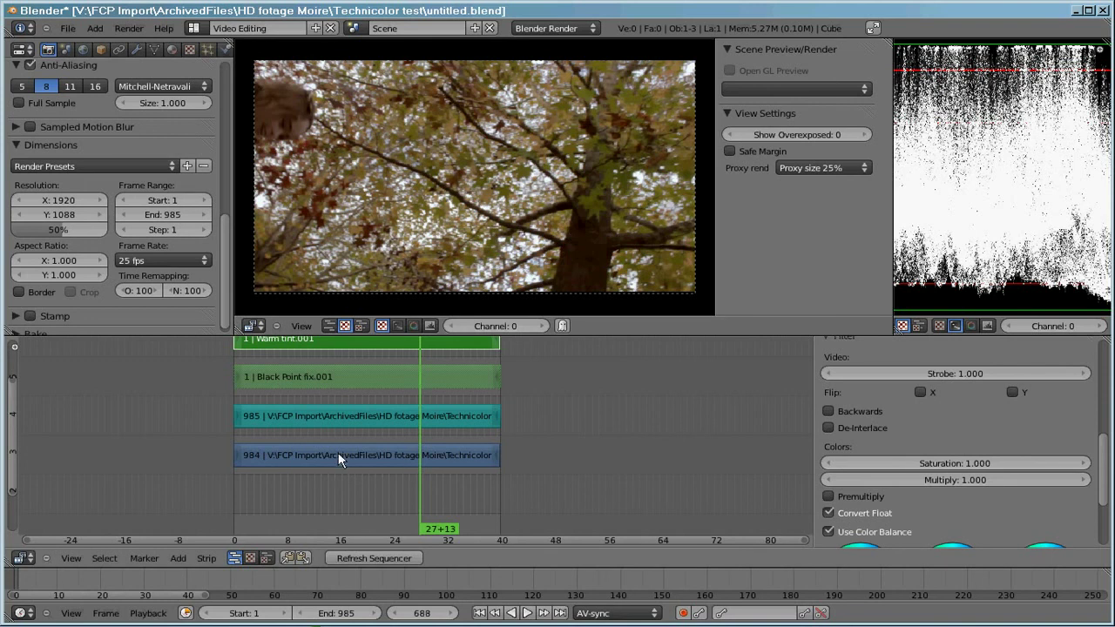
- Select the 984 footage strip and uncheck its Proxy option
click(390, 448)
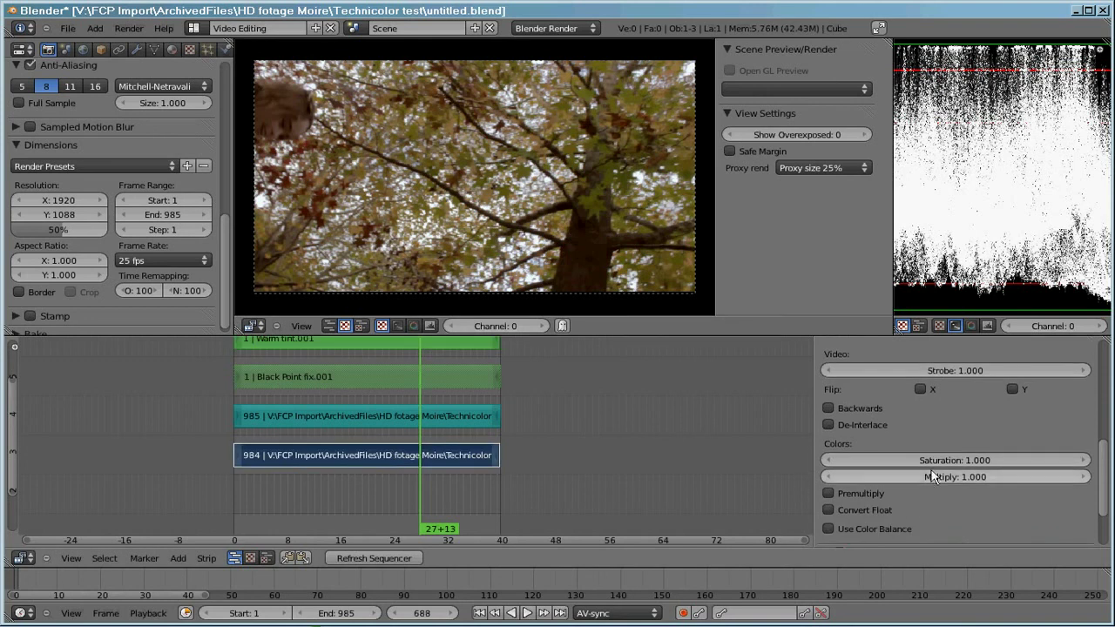
scroll(934, 443, up, 5)
scroll(922, 439, down, 7)
scroll(921, 439, down, 1)
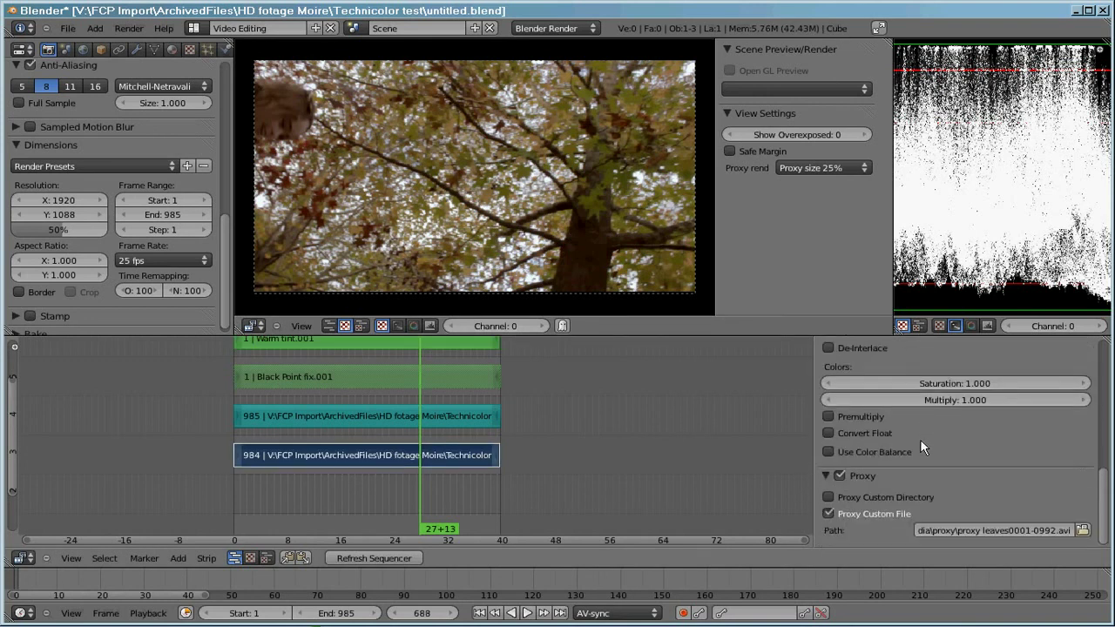
click(839, 475)
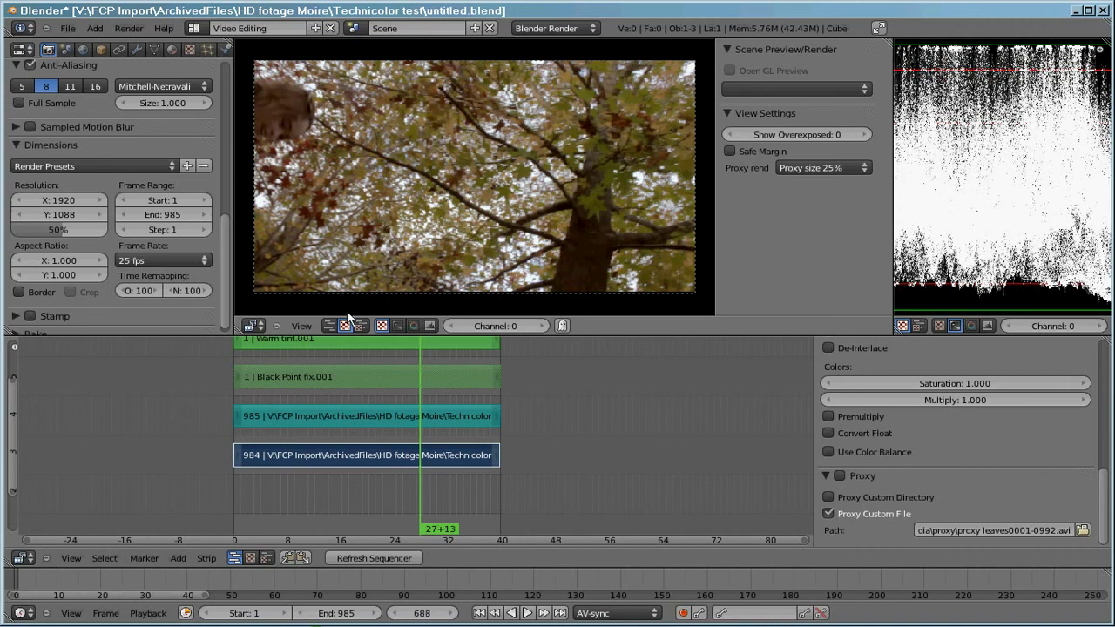
scroll(334, 402, up, 1)
scroll(334, 401, down, 1)
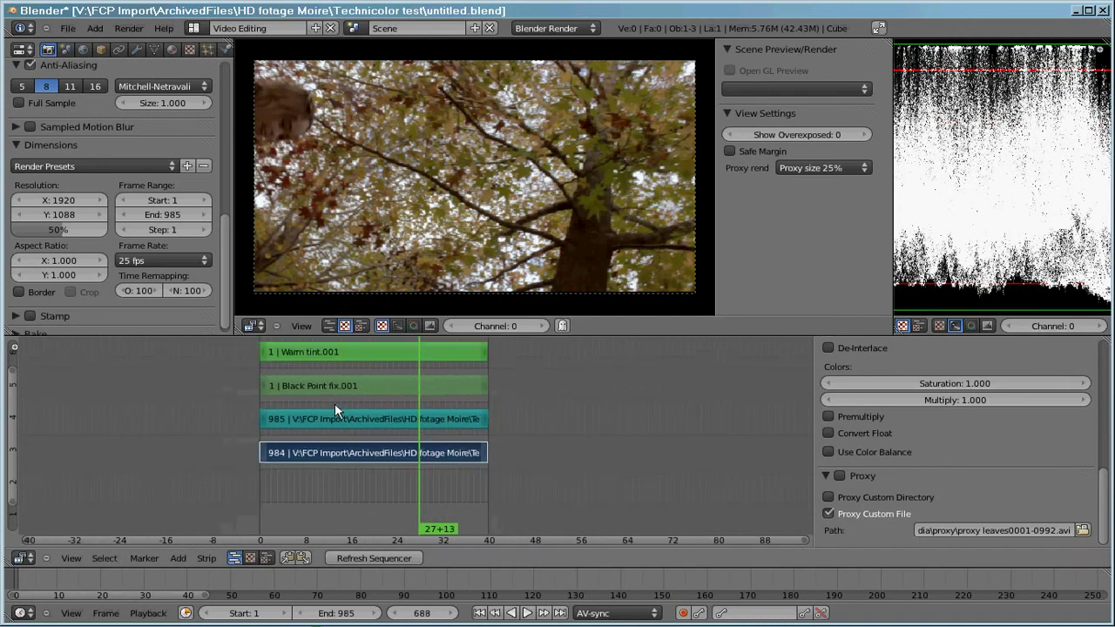
- Slide the Warm tint strip later so it starts partway into the footage, then save the project
click(341, 353)
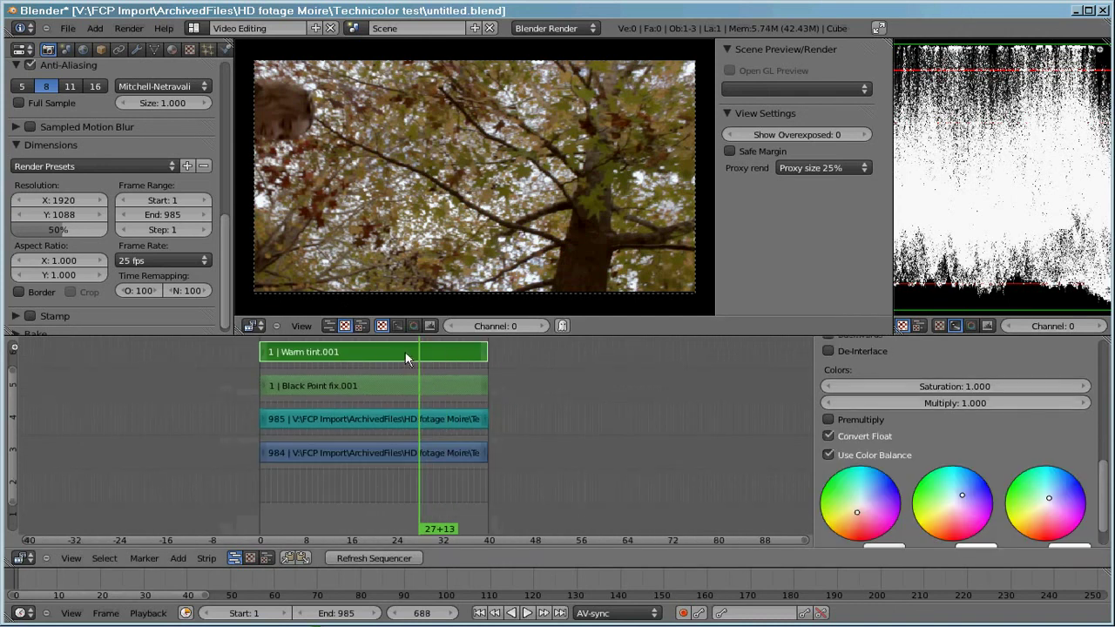
key(g)
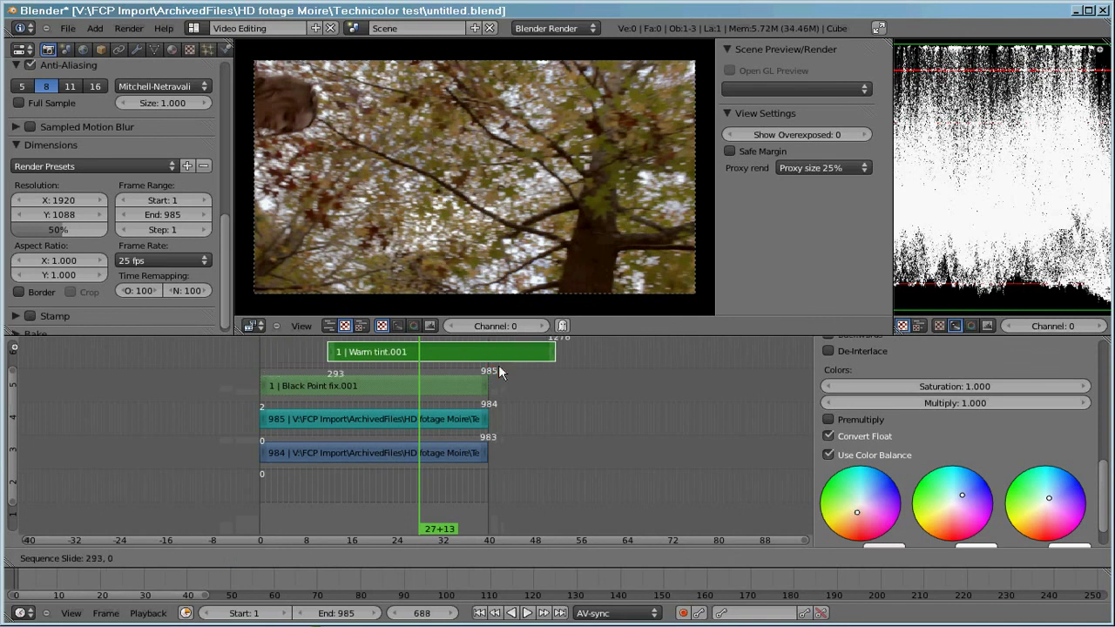
click(394, 354)
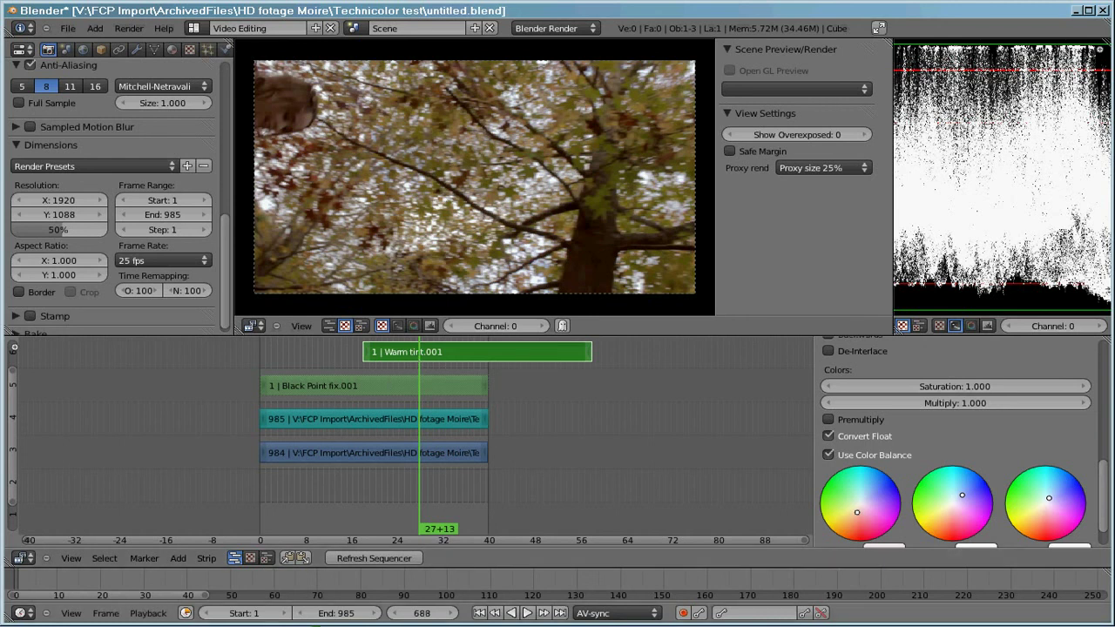
key(ctrl+s)
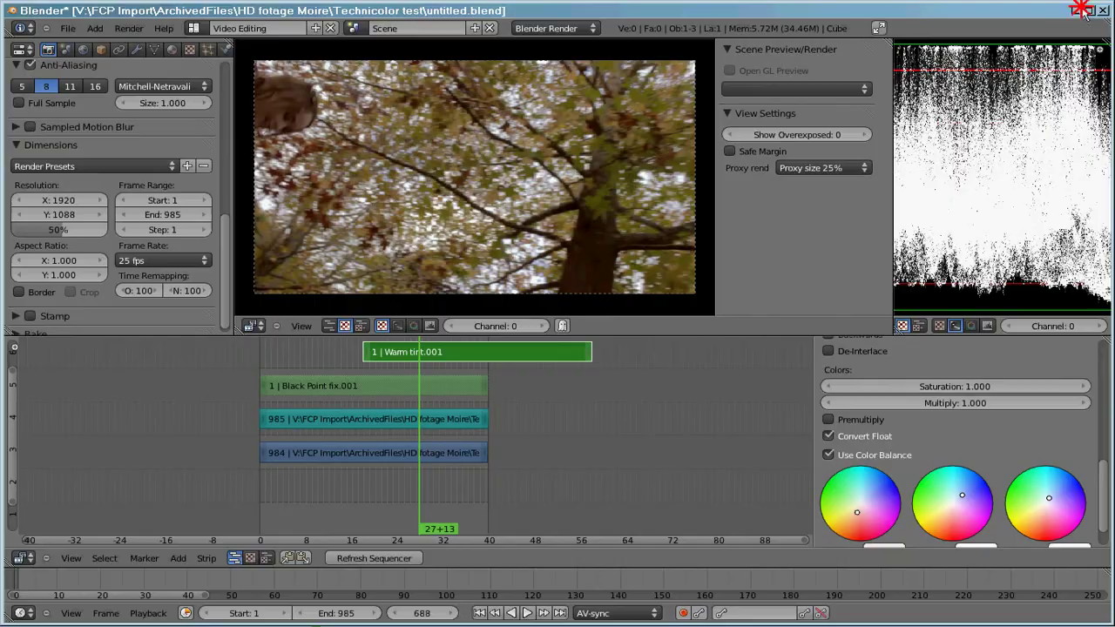